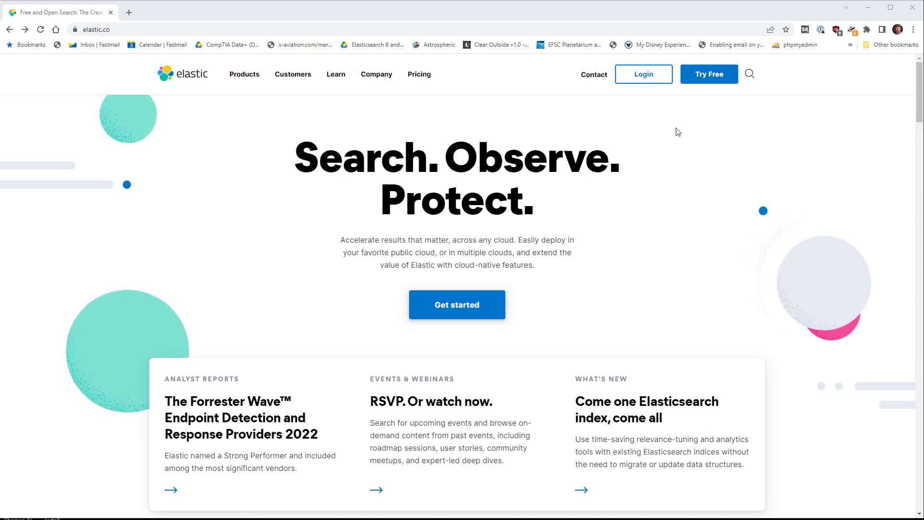
Start the free trial and show the new deployment's settings, including the available cloud providers.
{"action": "left_click", "coordinate": [715, 79]}
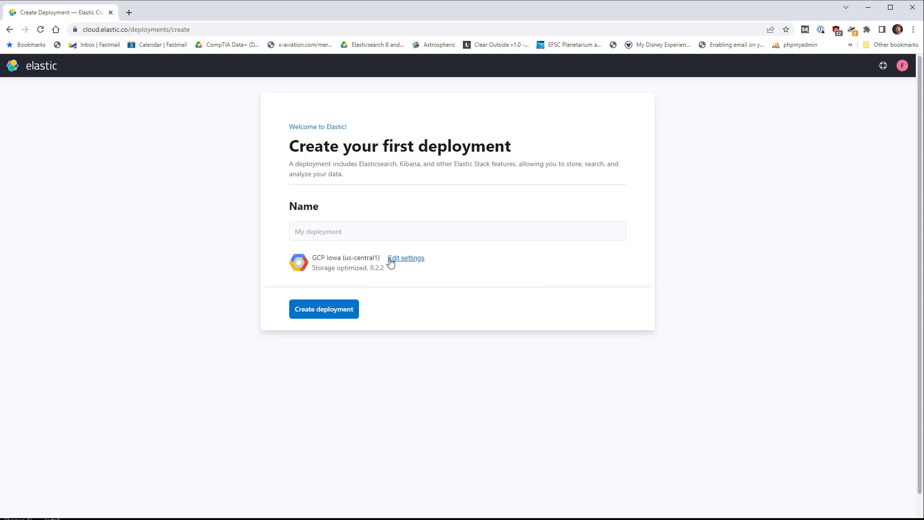
{"action": "left_click", "coordinate": [406, 259]}
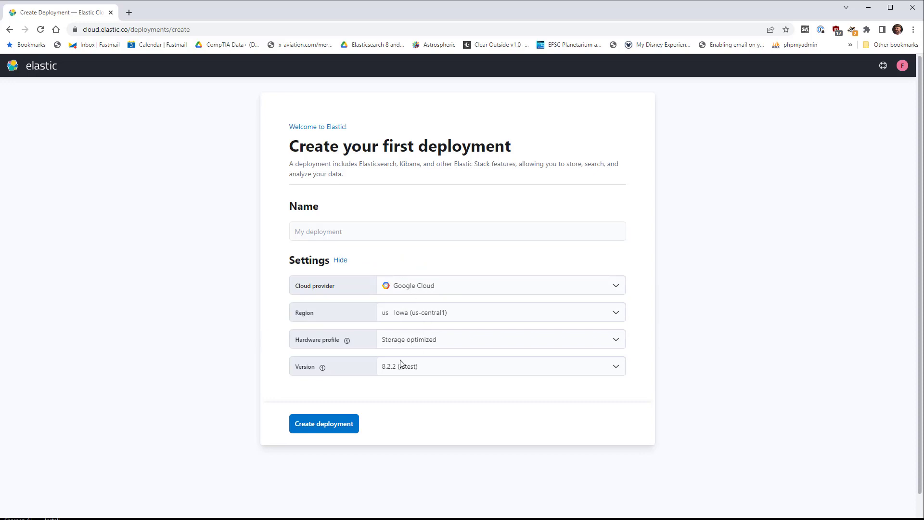
{"action": "left_click", "coordinate": [510, 288]}
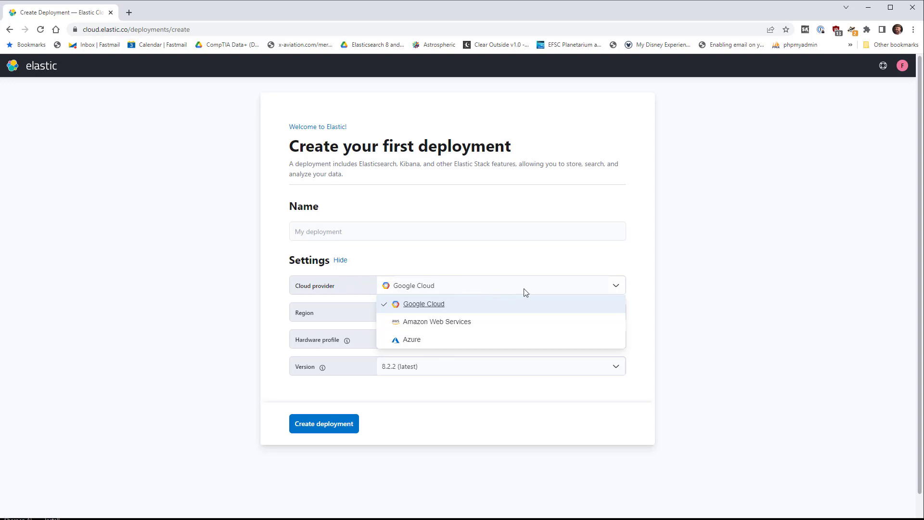
{"action": "left_click", "coordinate": [185, 298]}
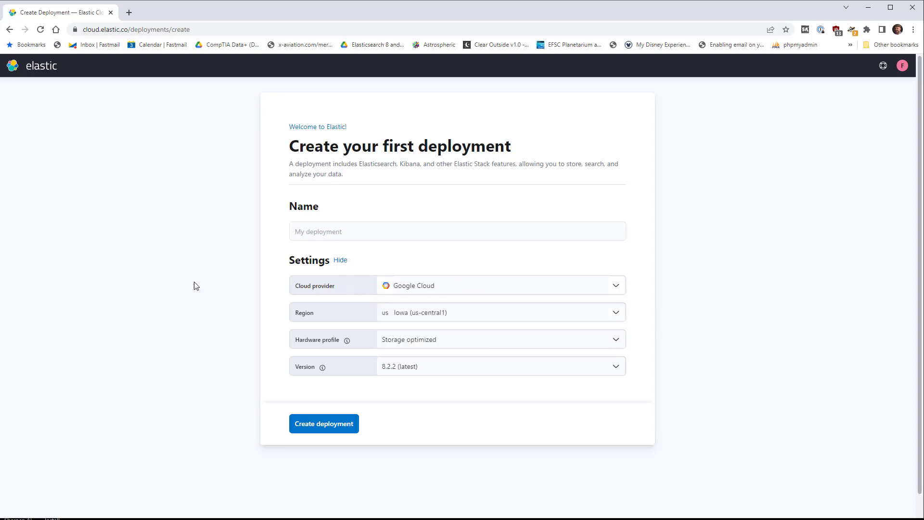
{"action": "left_click", "coordinate": [332, 233]}
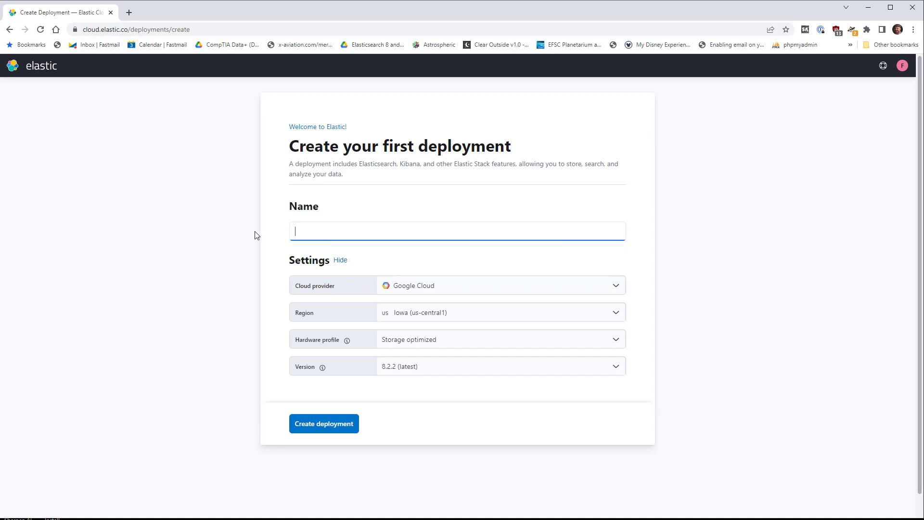
{"action": "left_click", "coordinate": [499, 285]}
{"action": "left_click", "coordinate": [500, 286]}
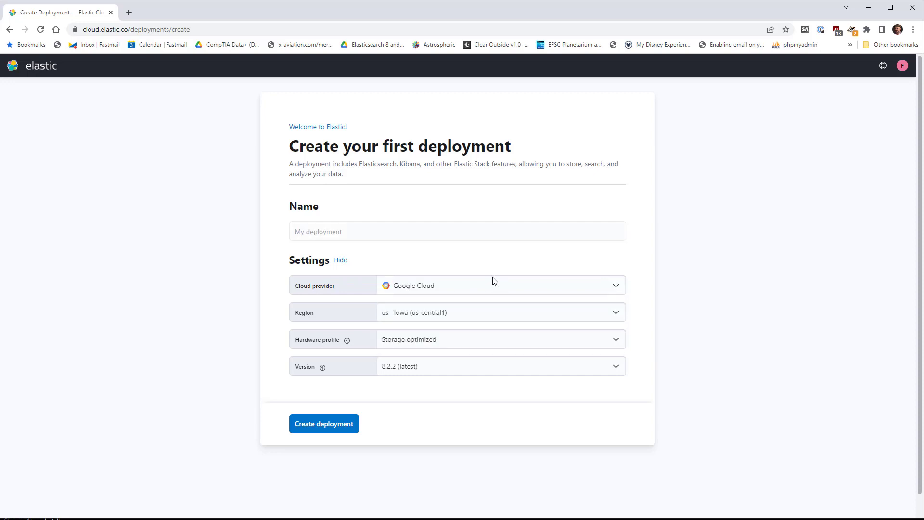
Name the deployment with the owner's first name followed by "s-es" and create it with the Google Cloud settings.
{"action": "left_click", "coordinate": [368, 231]}
{"action": "type", "text": "franks-es"}
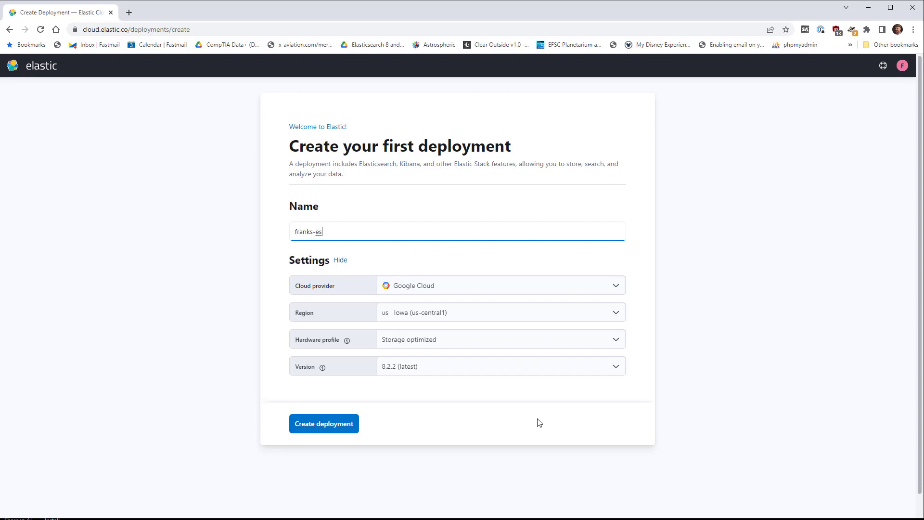
{"action": "left_click", "coordinate": [340, 427]}
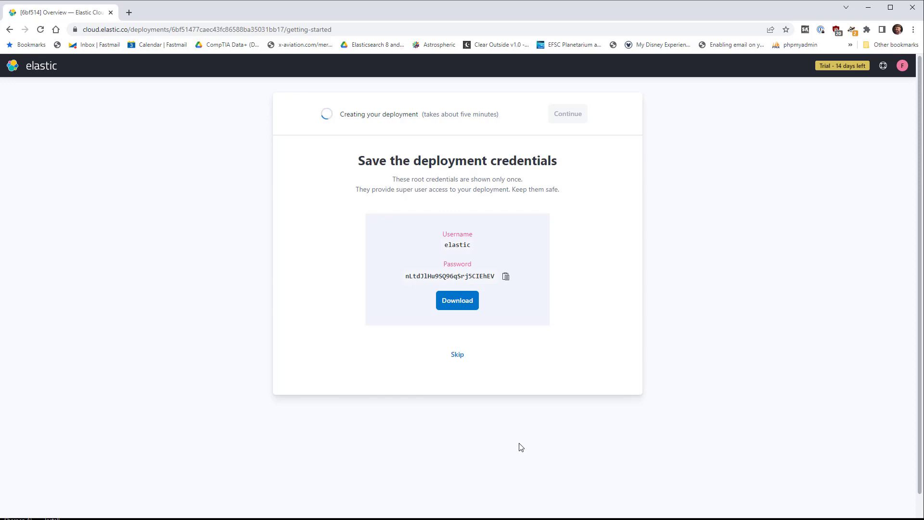
Copy the deployment's root password and paste it into a new Notepad document for safekeeping, then return to the browser.
{"action": "left_click", "coordinate": [506, 278]}
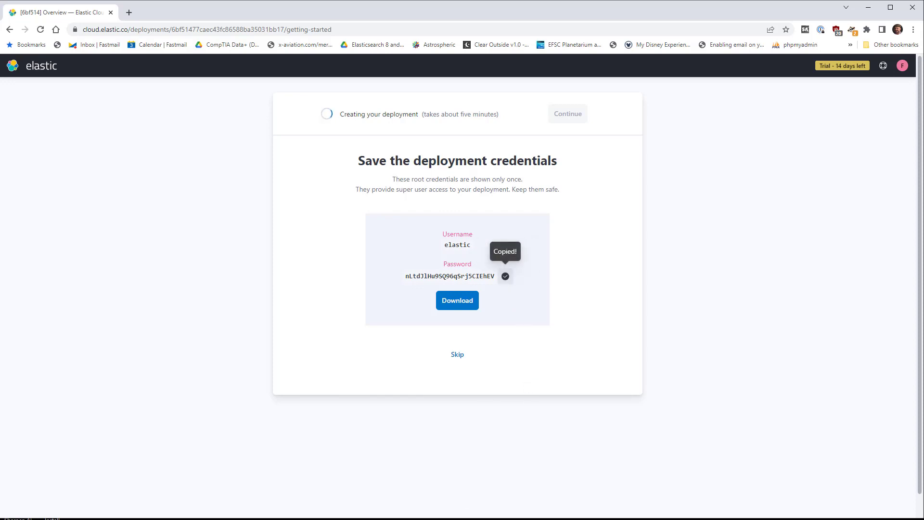
{"action": "key", "text": "super"}
{"action": "type", "text": "notep"}
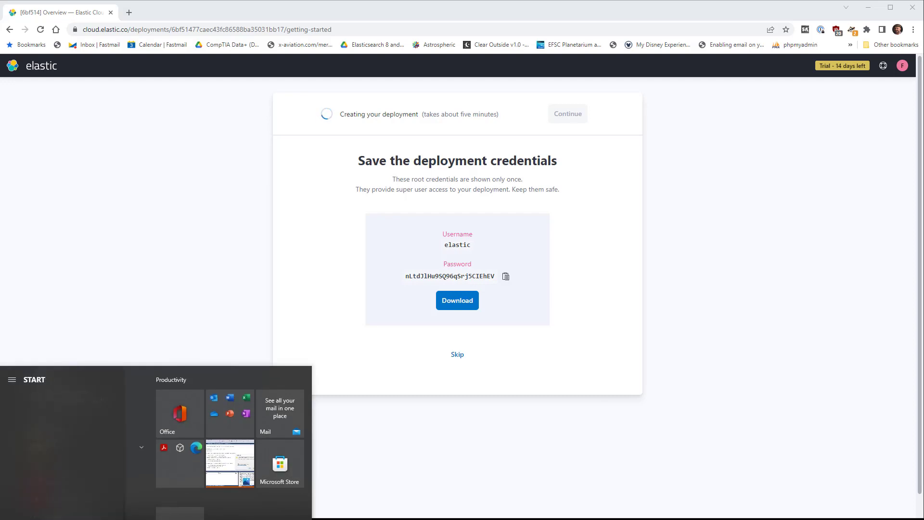
{"action": "key", "text": "Return"}
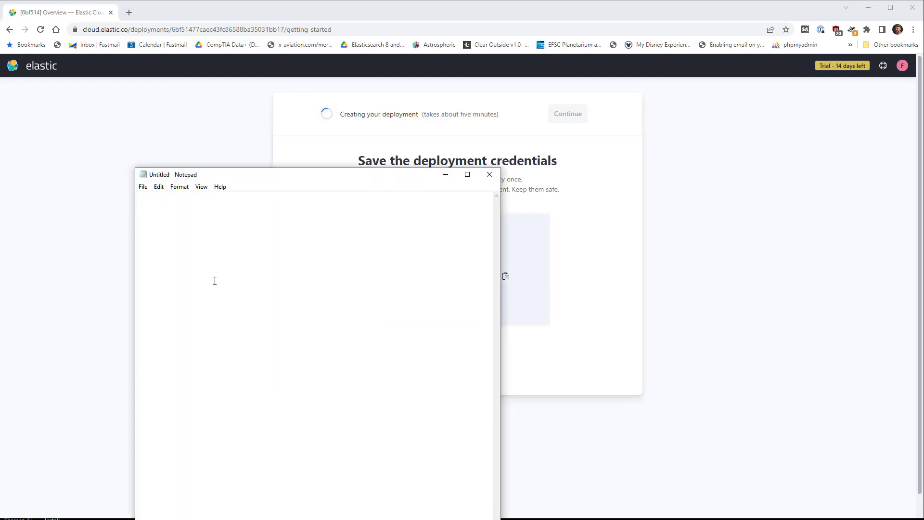
{"action": "key", "text": "ctrl+v"}
{"action": "left_click_drag", "start_coordinate": [235, 178], "coordinate": [396, 183]}
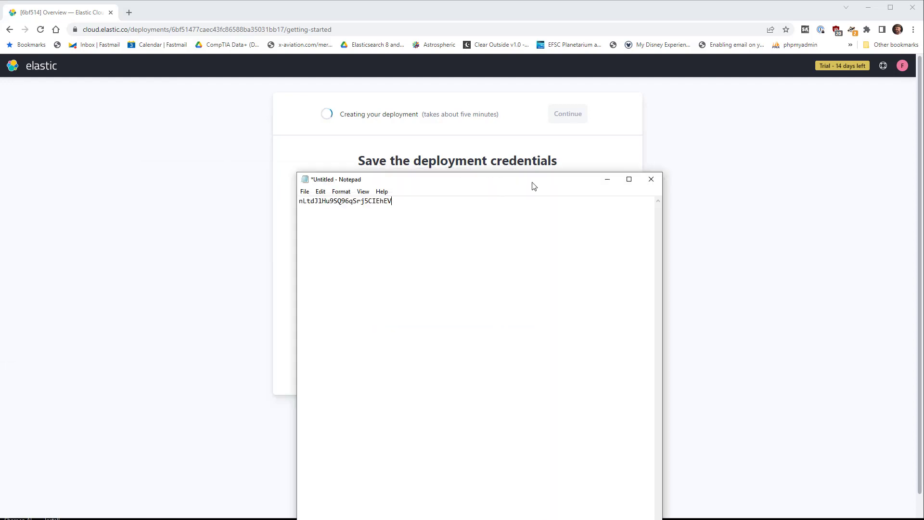
{"action": "key", "text": "alt+Tab"}
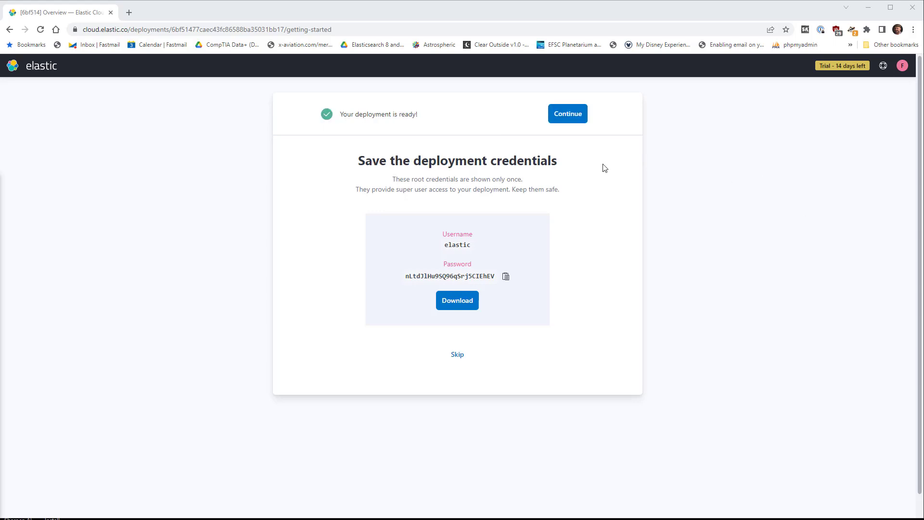
Continue to the new deployment without adding integrations and upload the u.data file for analysis.
{"action": "left_click", "coordinate": [574, 115]}
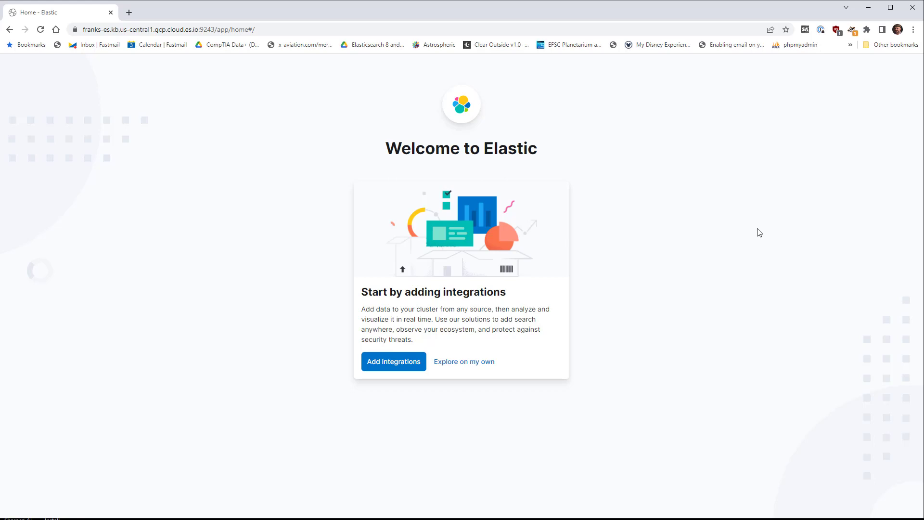
{"action": "left_click", "coordinate": [475, 365]}
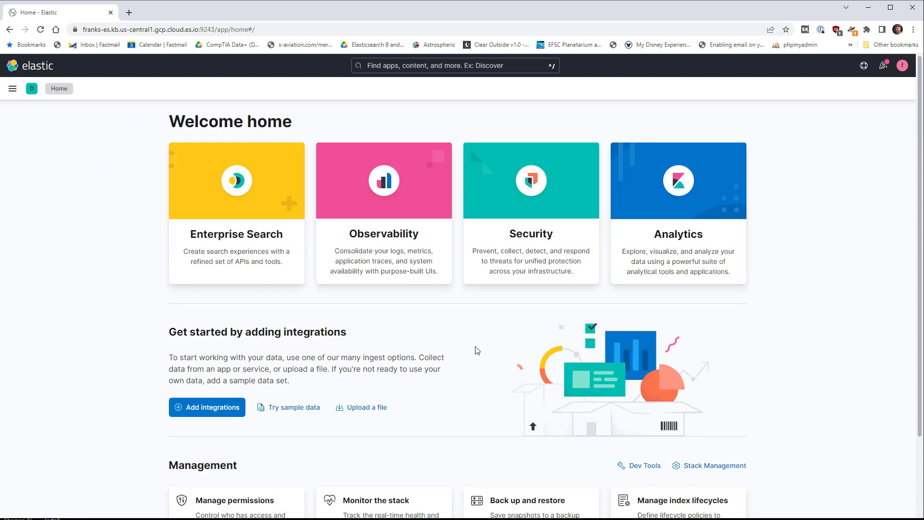
{"action": "left_click", "coordinate": [384, 414]}
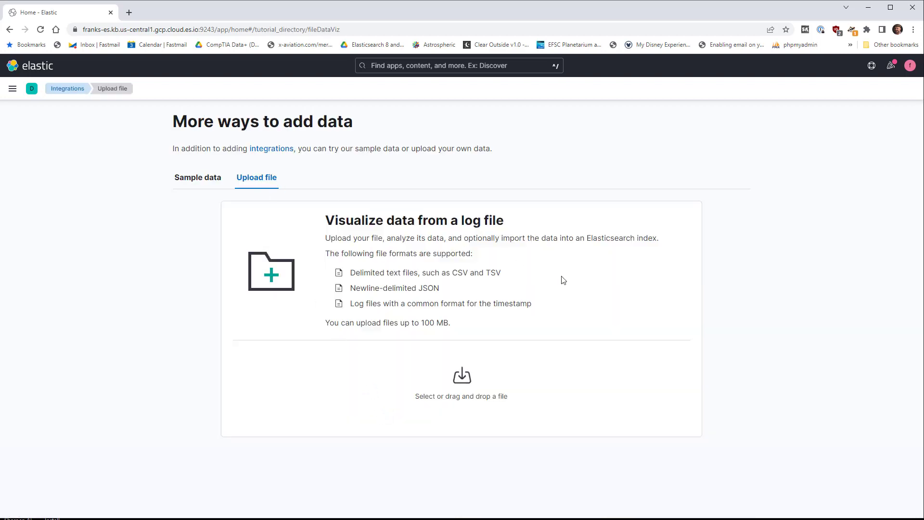
{"action": "left_click", "coordinate": [451, 422]}
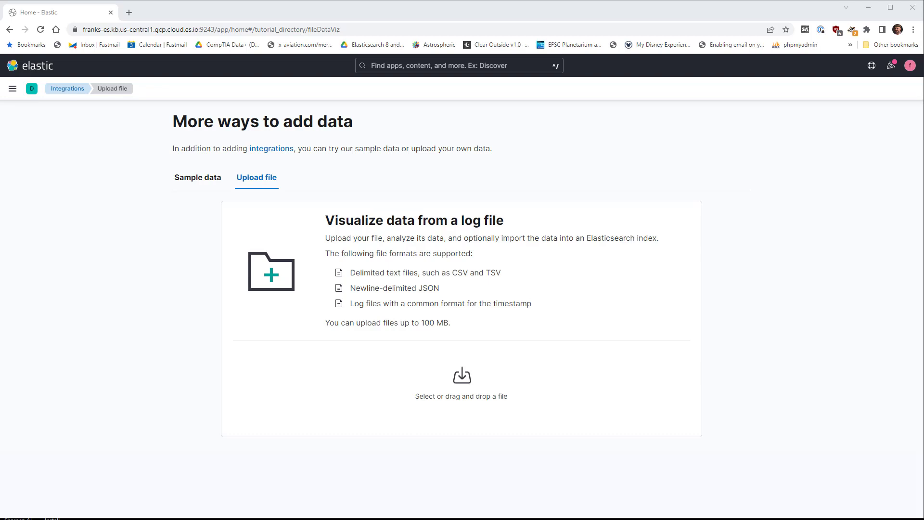
{"action": "left_click_drag", "start_coordinate": [0, 332], "coordinate": [359, 395]}
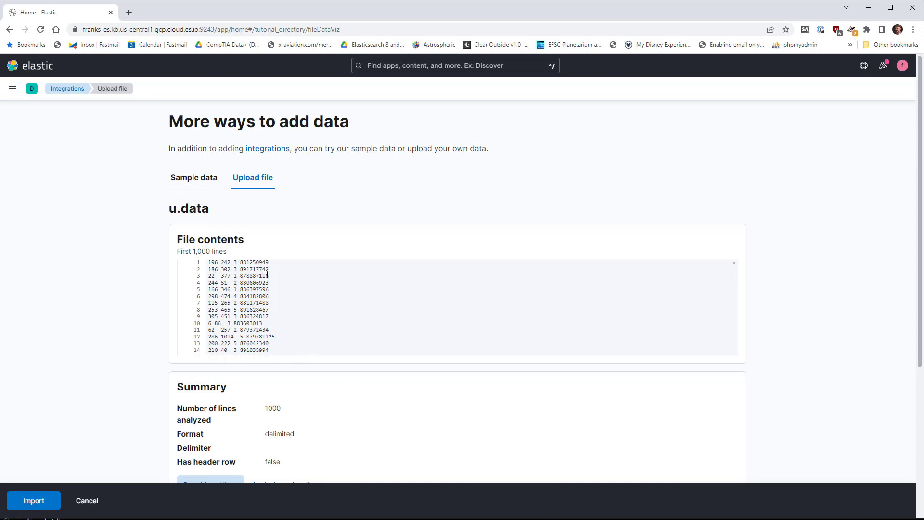
Examine the uploaded file's contents, summary and field statistics, and look over its override settings.
{"action": "scroll", "coordinate": [262, 305], "scroll_direction": "down", "scroll_amount": 3}
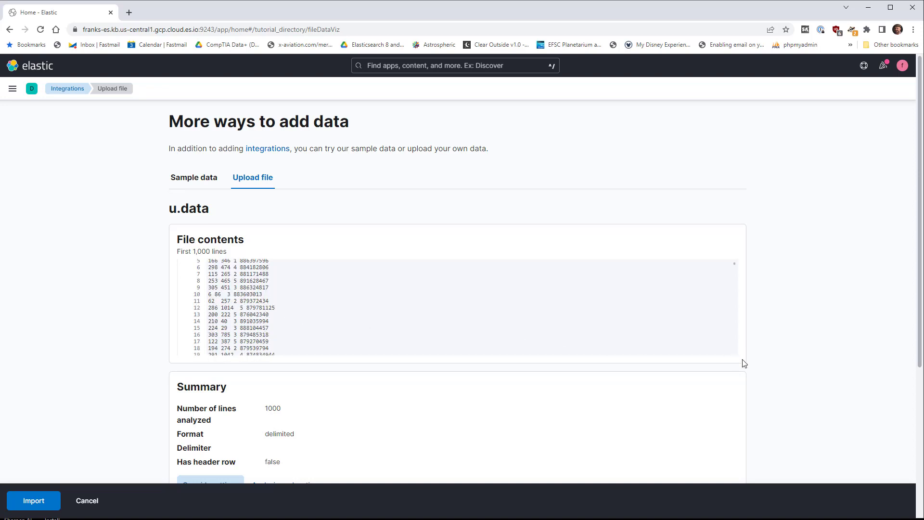
{"action": "scroll", "coordinate": [339, 433], "scroll_direction": "down", "scroll_amount": 1}
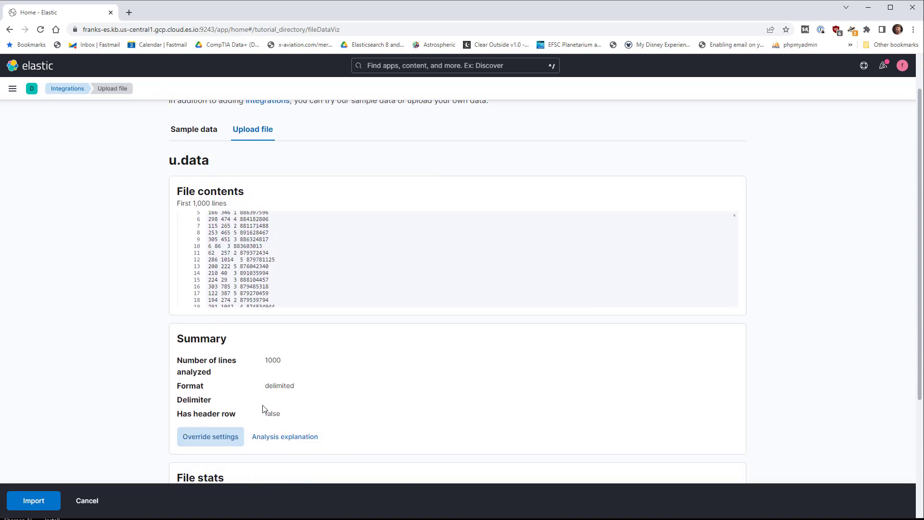
{"action": "scroll", "coordinate": [334, 402], "scroll_direction": "down", "scroll_amount": 1}
{"action": "scroll", "coordinate": [334, 384], "scroll_direction": "down", "scroll_amount": 3}
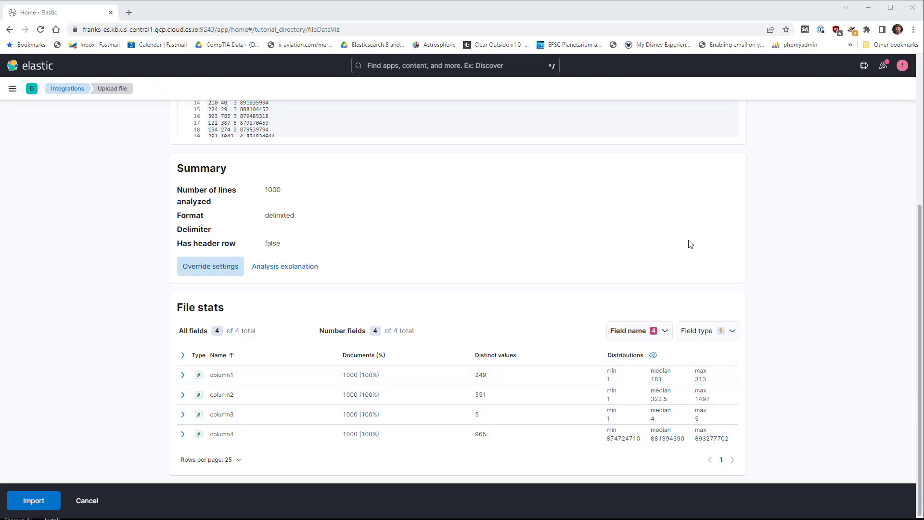
{"action": "left_click", "coordinate": [226, 268]}
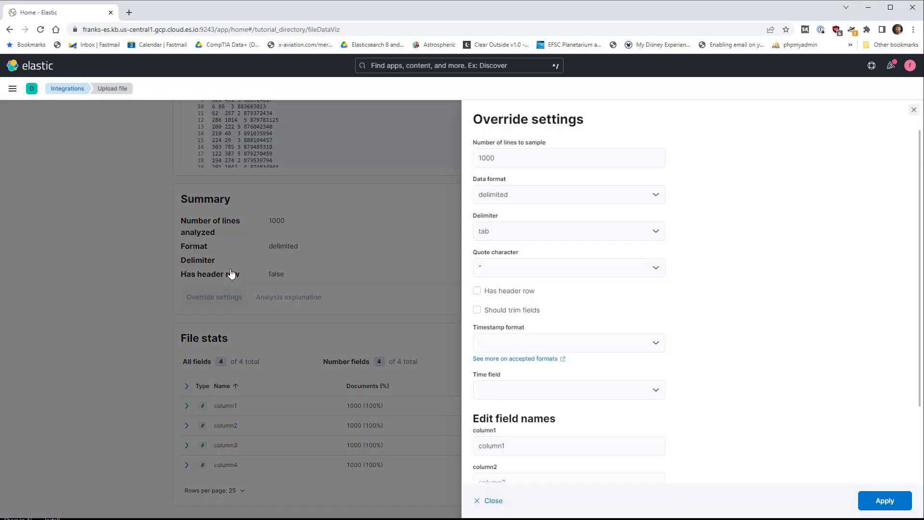
{"action": "scroll", "coordinate": [575, 299], "scroll_direction": "down", "scroll_amount": 2}
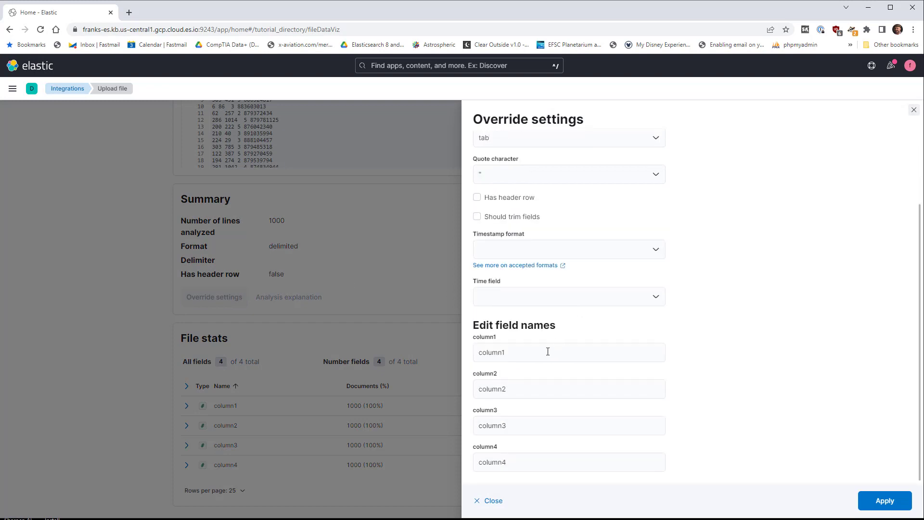
{"action": "left_click", "coordinate": [520, 354]}
{"action": "left_click", "coordinate": [456, 347]}
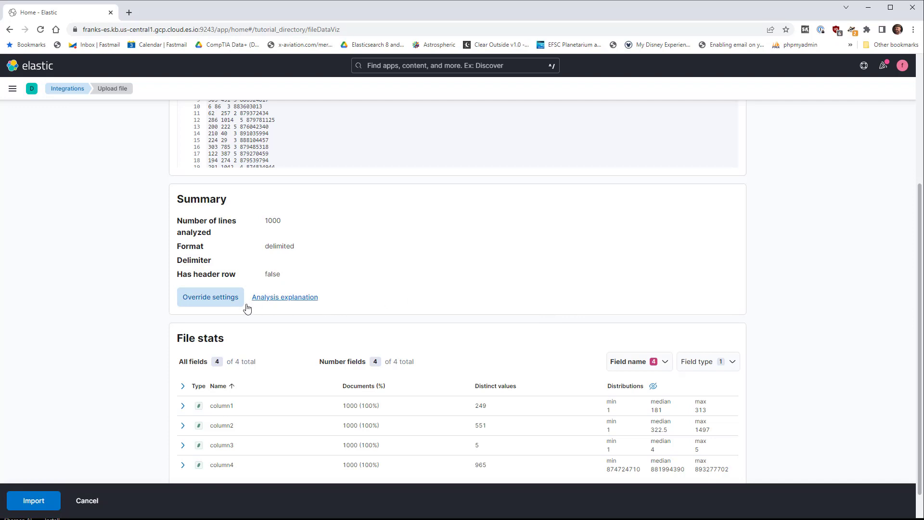
In the override settings, rename the field column1 to userID and column2 to movieID.
{"action": "left_click", "coordinate": [216, 303]}
{"action": "scroll", "coordinate": [525, 381], "scroll_direction": "down", "scroll_amount": 2}
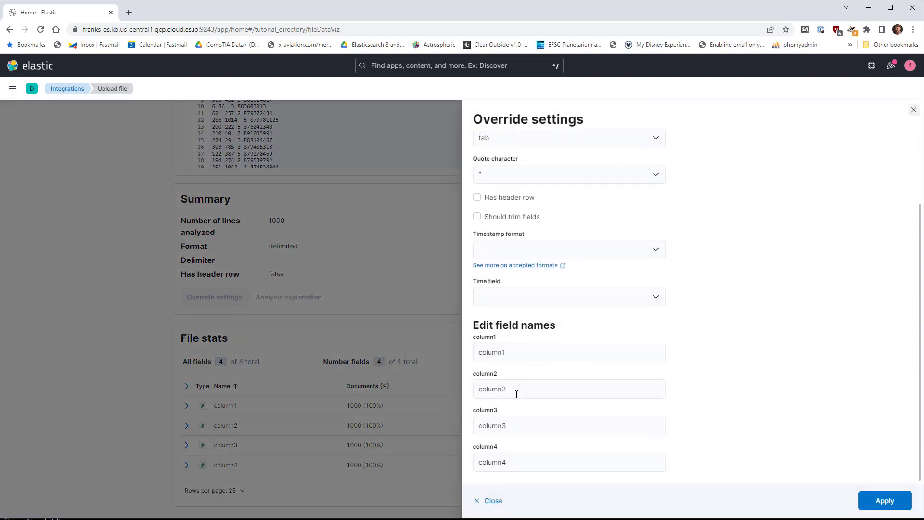
{"action": "left_click", "coordinate": [515, 352]}
{"action": "key", "text": "BackSpace"}
{"action": "key", "text": "BackSpace"}
{"action": "key", "text": "BackSpace"}
{"action": "key", "text": "BackSpace"}
{"action": "key", "text": "BackSpace"}
{"action": "key", "text": "BackSpace"}
{"action": "left_click_drag", "start_coordinate": [514, 389], "coordinate": [476, 389]}
{"action": "type", "text": "mo"}
Rename the field column3 to rating and column4 to timestamp, and apply the override settings.
{"action": "left_click_drag", "start_coordinate": [518, 423], "coordinate": [478, 426]}
{"action": "type", "text": "rating"}
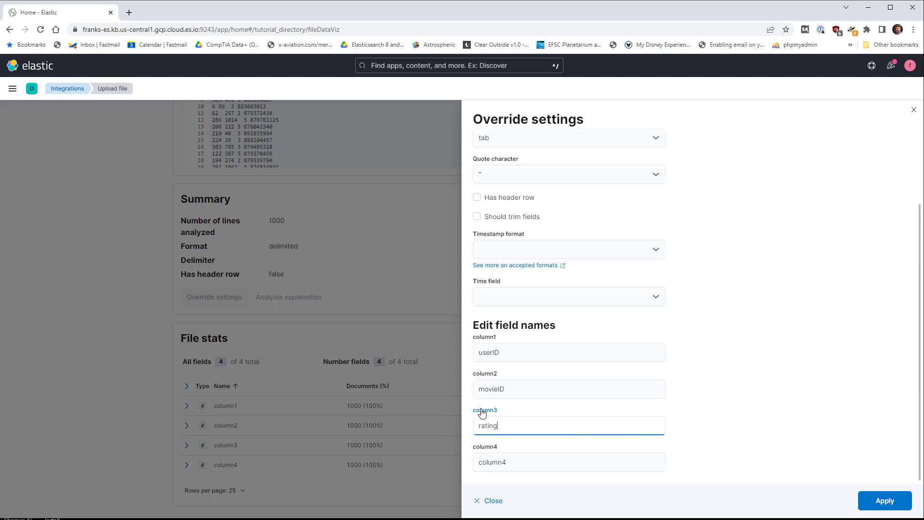
{"action": "left_click", "coordinate": [474, 463]}
{"action": "type", "text": "timestamp"}
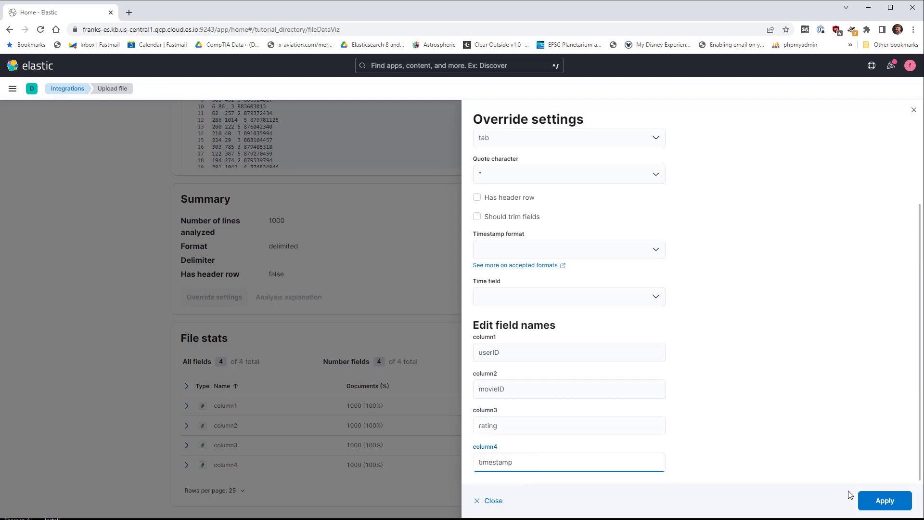
{"action": "left_click", "coordinate": [884, 501]}
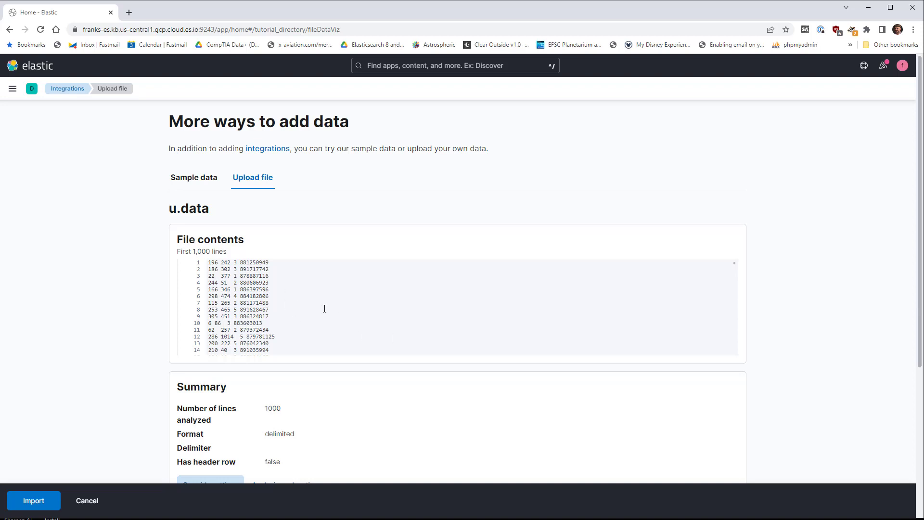
Import u.data into an index named movielens, keeping the creation of a data view enabled.
{"action": "scroll", "coordinate": [254, 292], "scroll_direction": "down", "scroll_amount": 7}
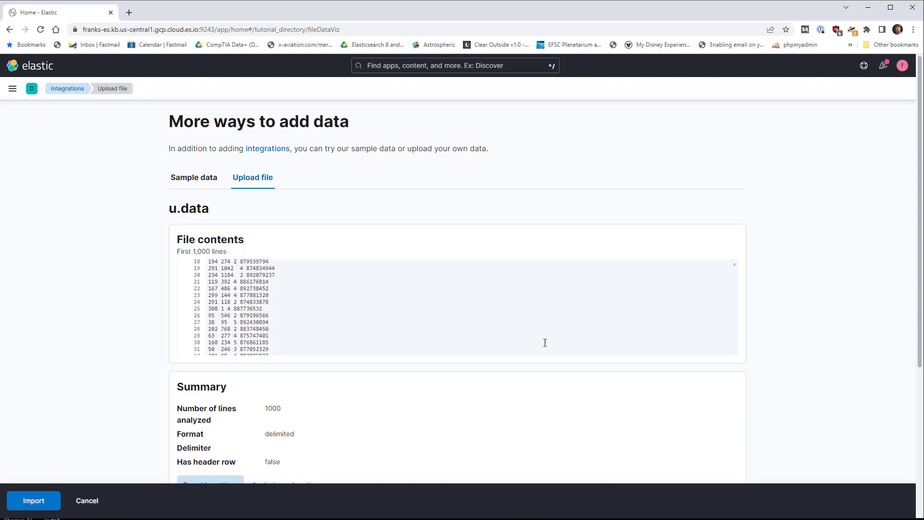
{"action": "scroll", "coordinate": [805, 355], "scroll_direction": "down", "scroll_amount": 4}
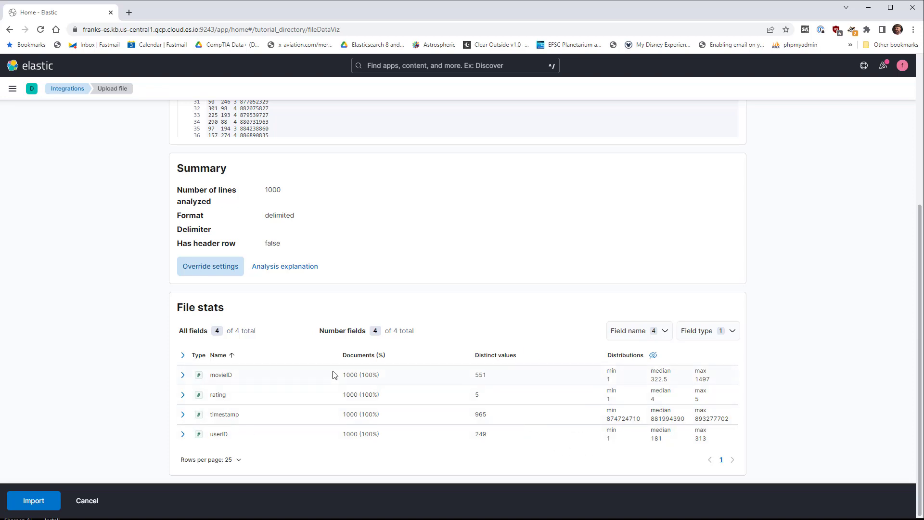
{"action": "left_click", "coordinate": [29, 501]}
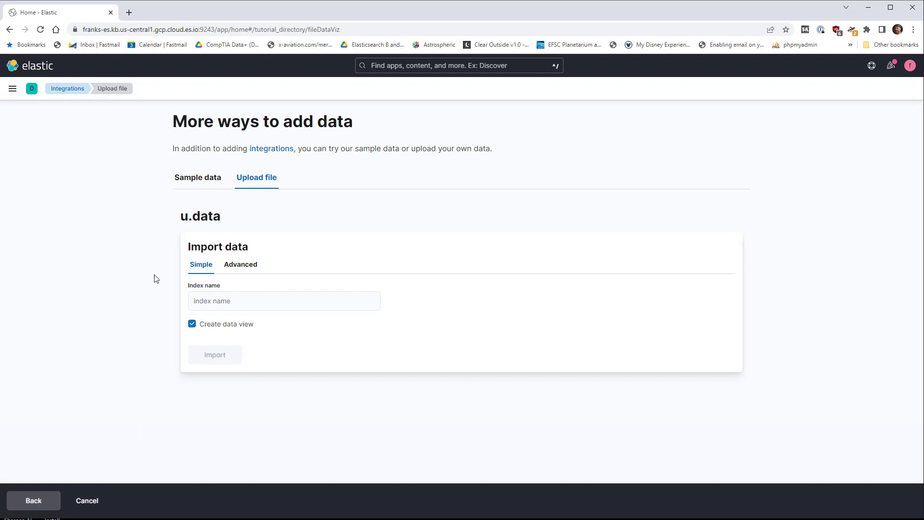
{"action": "left_click", "coordinate": [257, 301]}
{"action": "type", "text": "movielens"}
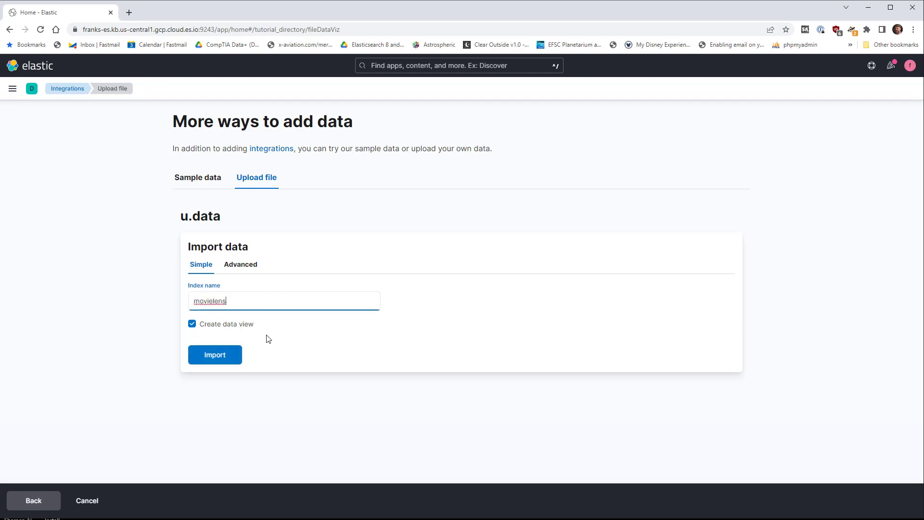
{"action": "left_click", "coordinate": [223, 356]}
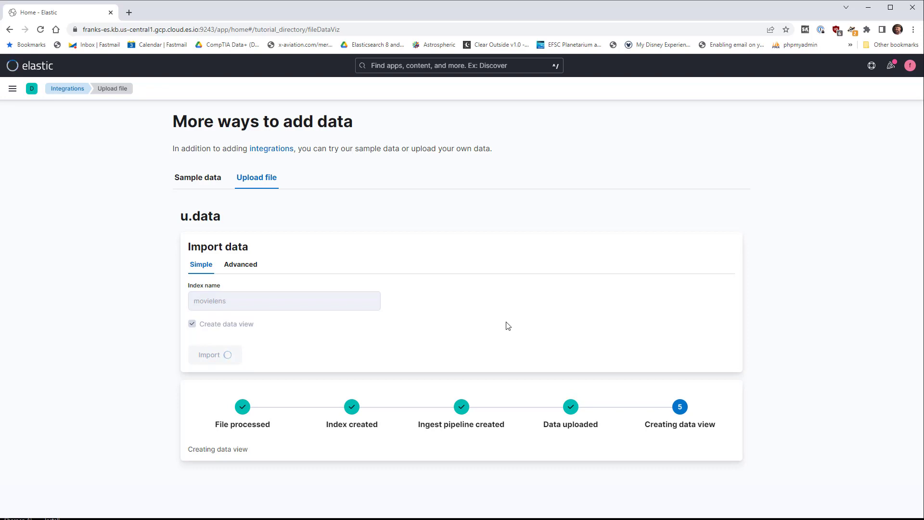
{"action": "scroll", "coordinate": [508, 326], "scroll_direction": "down", "scroll_amount": 3}
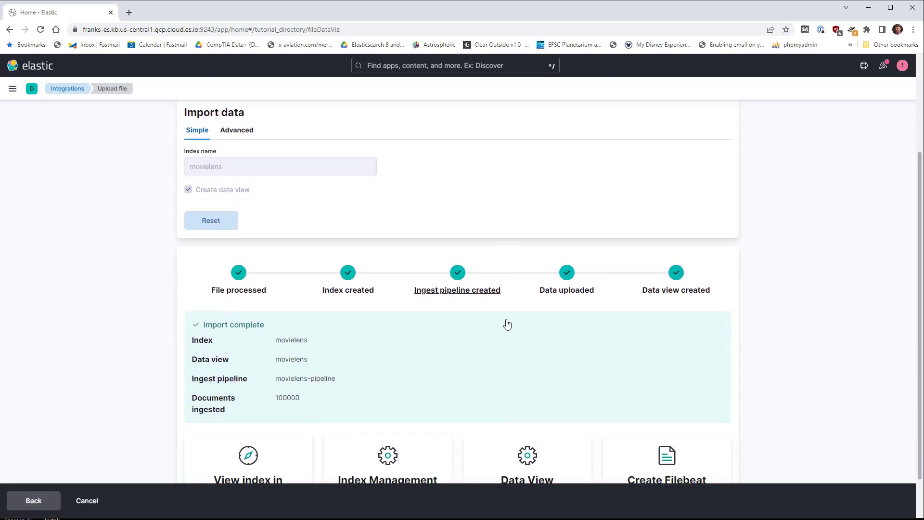
{"action": "scroll", "coordinate": [508, 326], "scroll_direction": "down", "scroll_amount": 1}
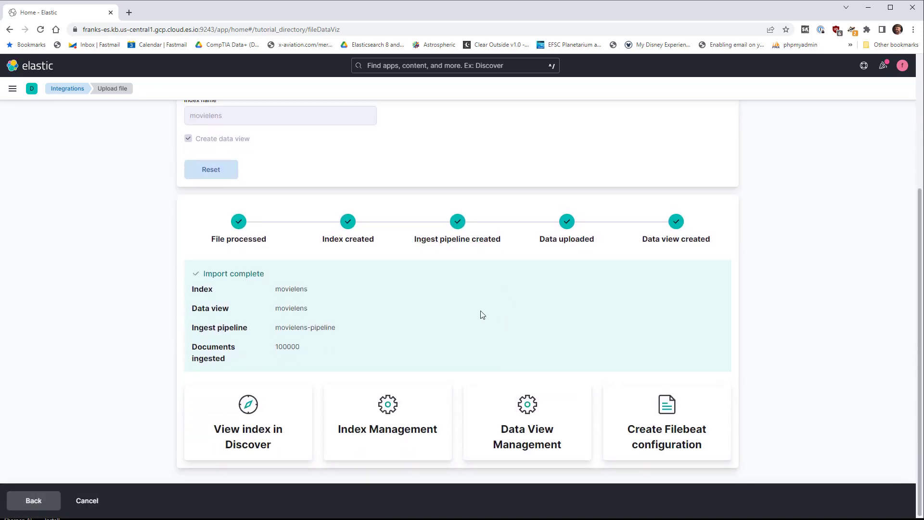
View the imported movielens index in Discover and examine the top values of the movieID, rating and timestamp fields.
{"action": "left_click", "coordinate": [250, 434]}
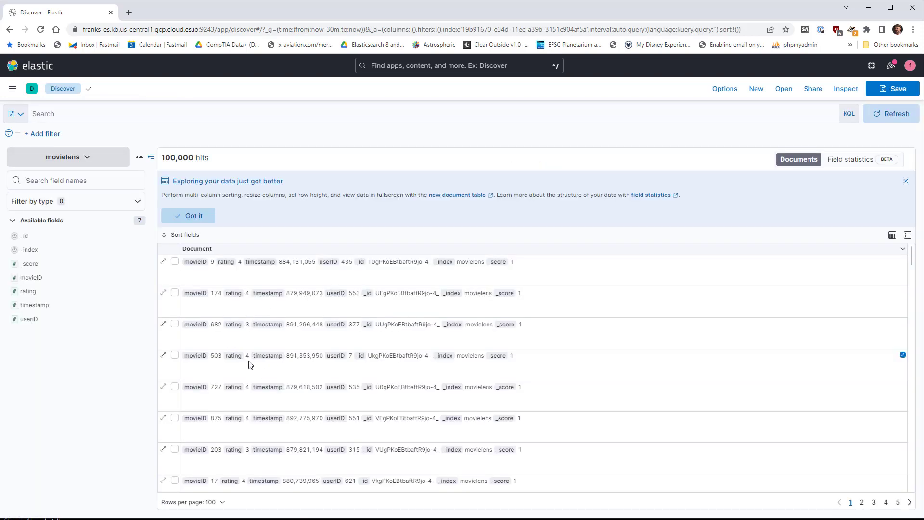
{"action": "left_click", "coordinate": [36, 280]}
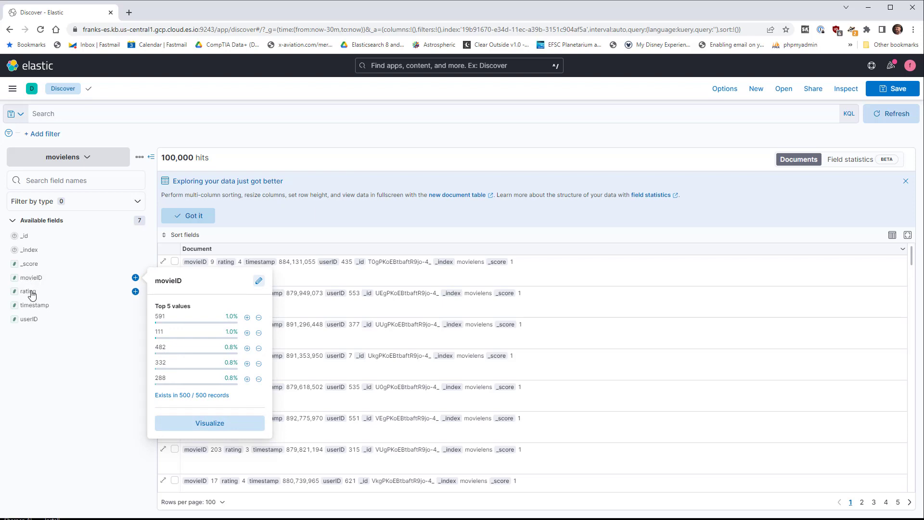
{"action": "left_click", "coordinate": [31, 295]}
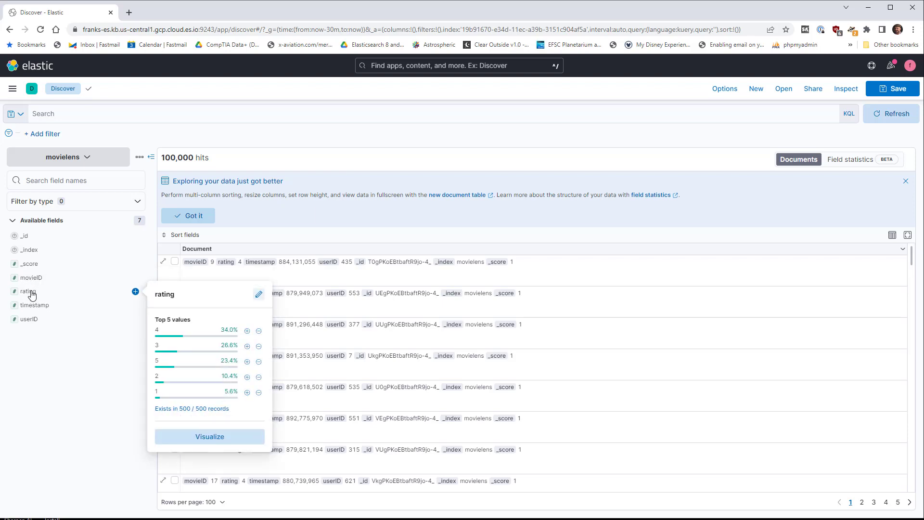
{"action": "left_click", "coordinate": [37, 310]}
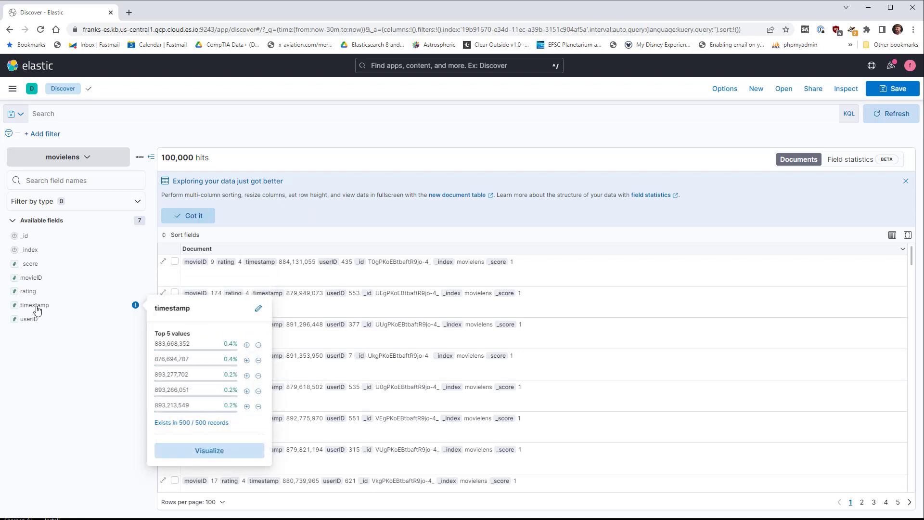
Visualize the rating field, break down the count of records by rating, and change the chart type to Bar vertical.
{"action": "left_click", "coordinate": [35, 292]}
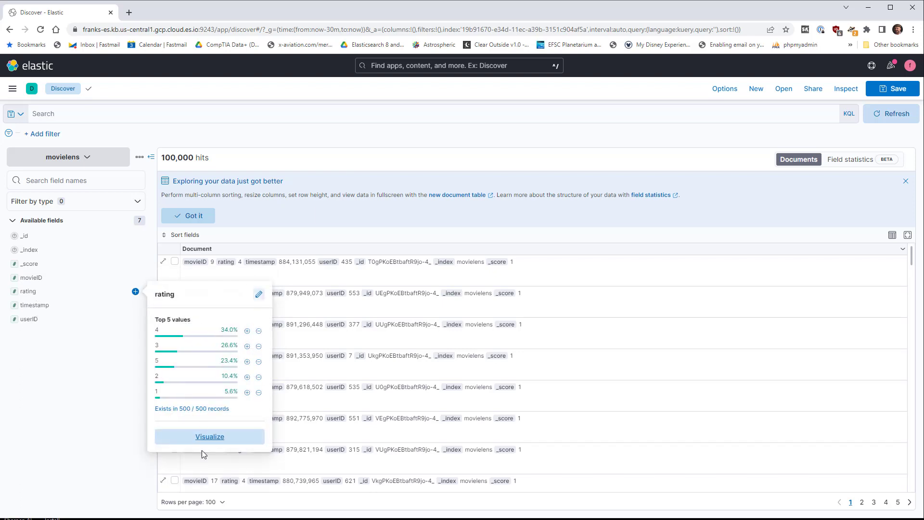
{"action": "left_click", "coordinate": [236, 442]}
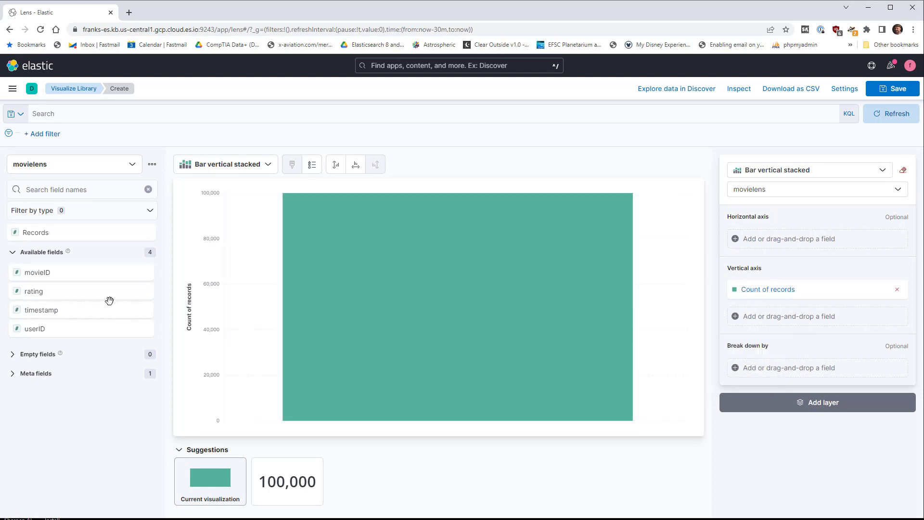
{"action": "left_click_drag", "start_coordinate": [92, 296], "coordinate": [774, 369]}
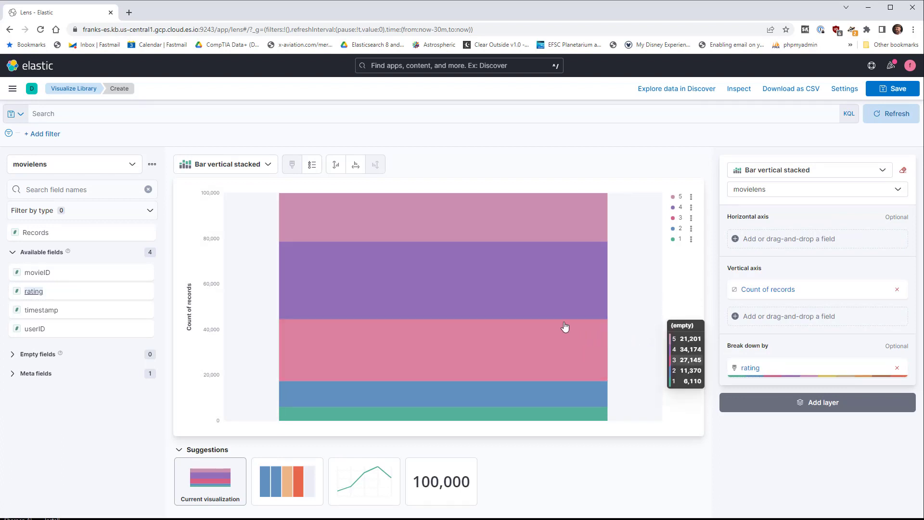
{"action": "left_click", "coordinate": [250, 164]}
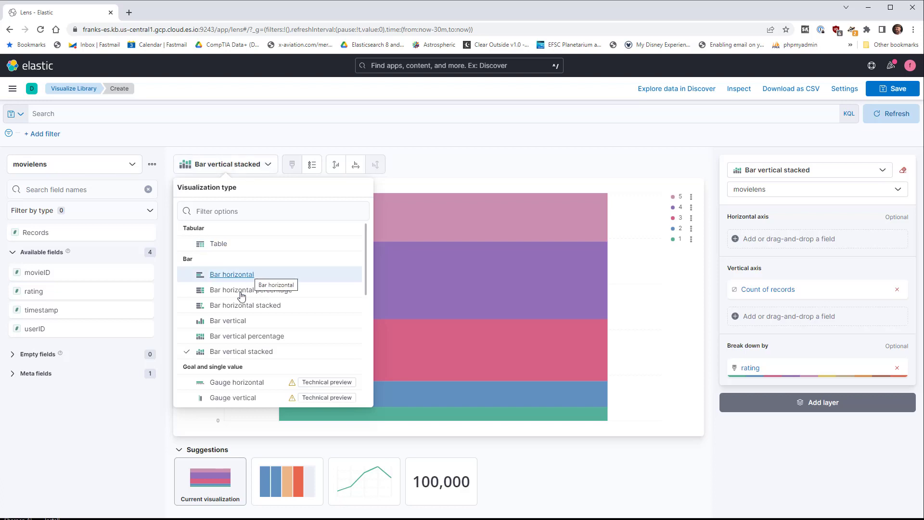
{"action": "left_click", "coordinate": [239, 321]}
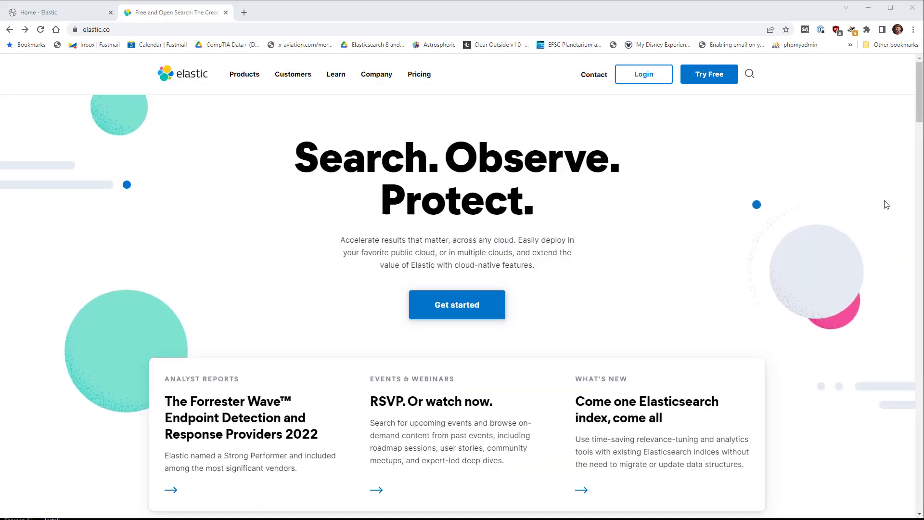
Log in to Elastic Cloud, open the management page of the franks-es deployment and look over its instances.
{"action": "left_click", "coordinate": [637, 76]}
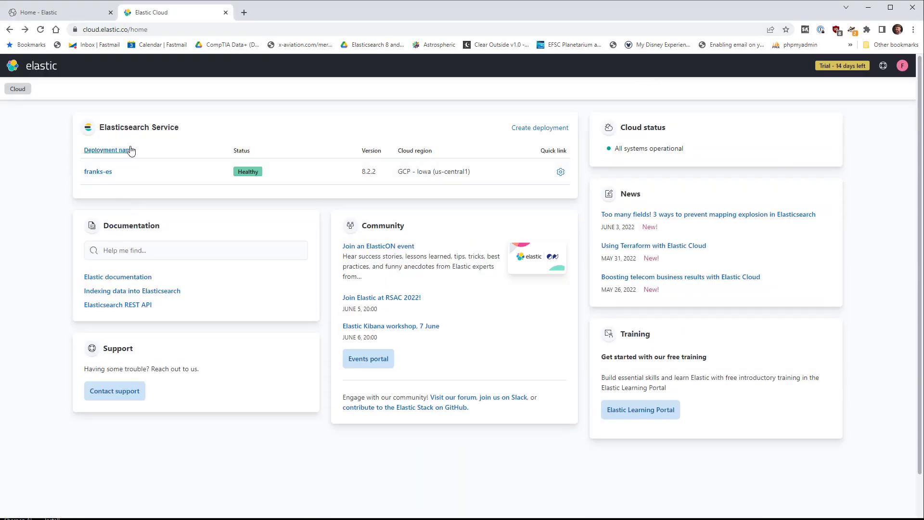
{"action": "left_click", "coordinate": [561, 173]}
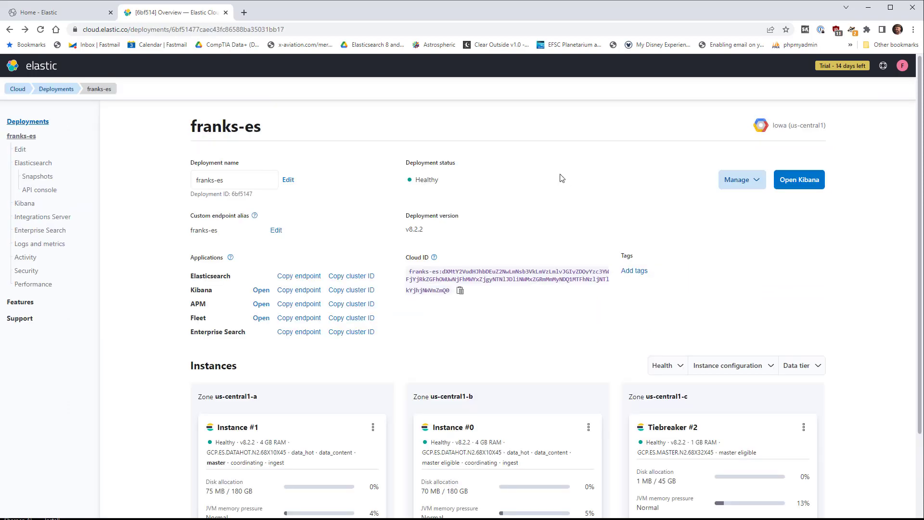
{"action": "scroll", "coordinate": [406, 319], "scroll_direction": "down", "scroll_amount": 2}
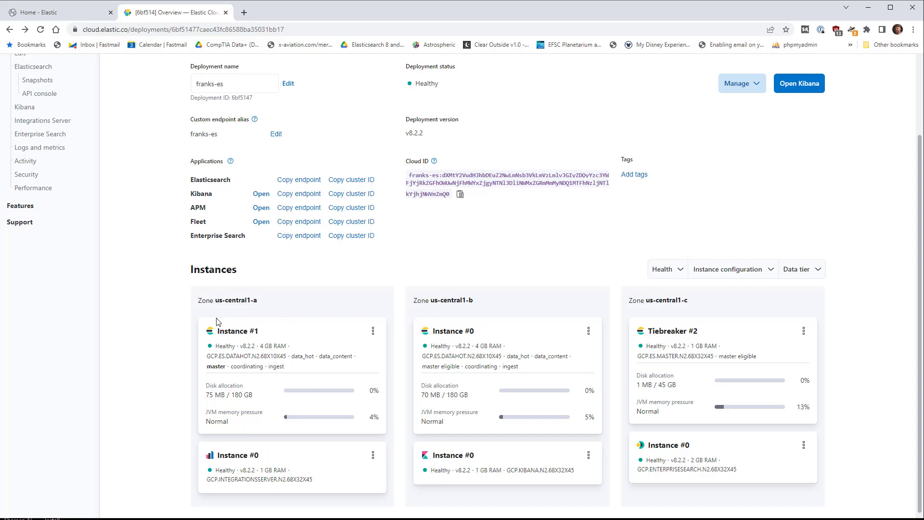
{"action": "scroll", "coordinate": [143, 326], "scroll_direction": "up", "scroll_amount": 2}
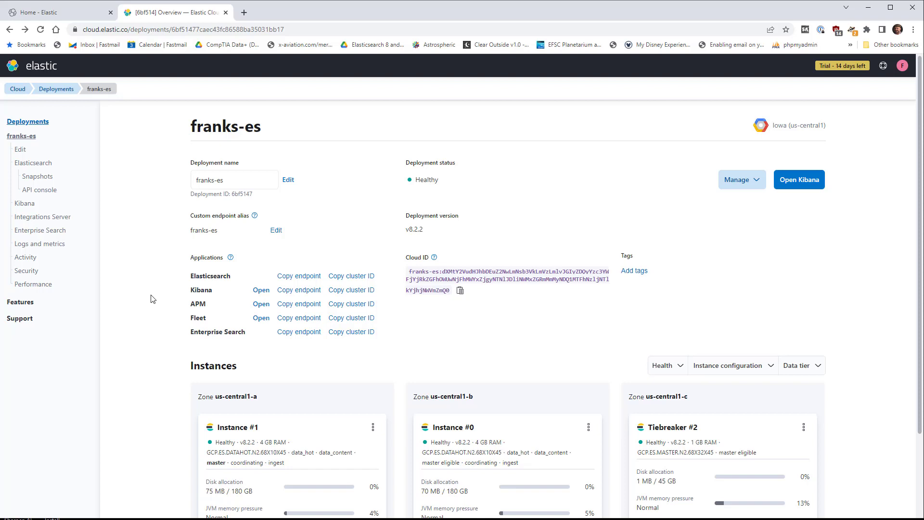
Copy the Elasticsearch endpoint, then open the saved Elasticsearch session in PuTTY and log in as student with the account password.
{"action": "left_click", "coordinate": [303, 280]}
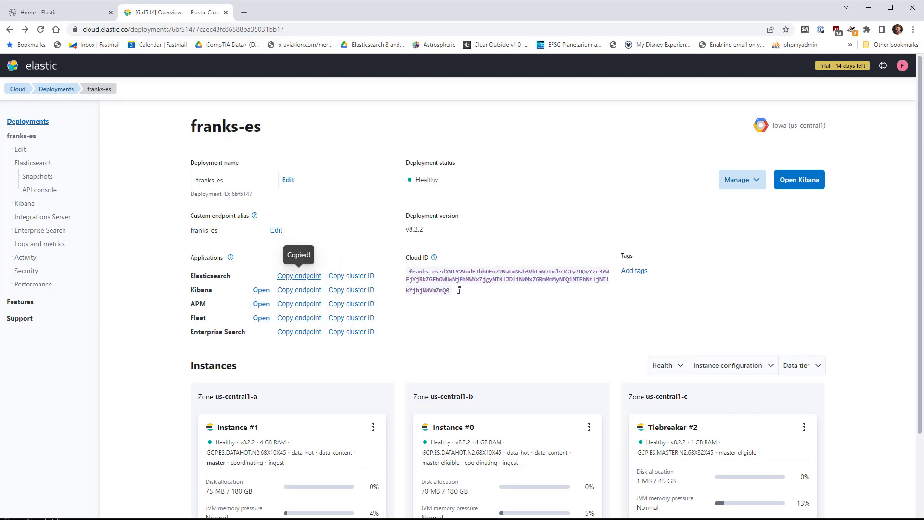
{"action": "left_click", "coordinate": [308, 519]}
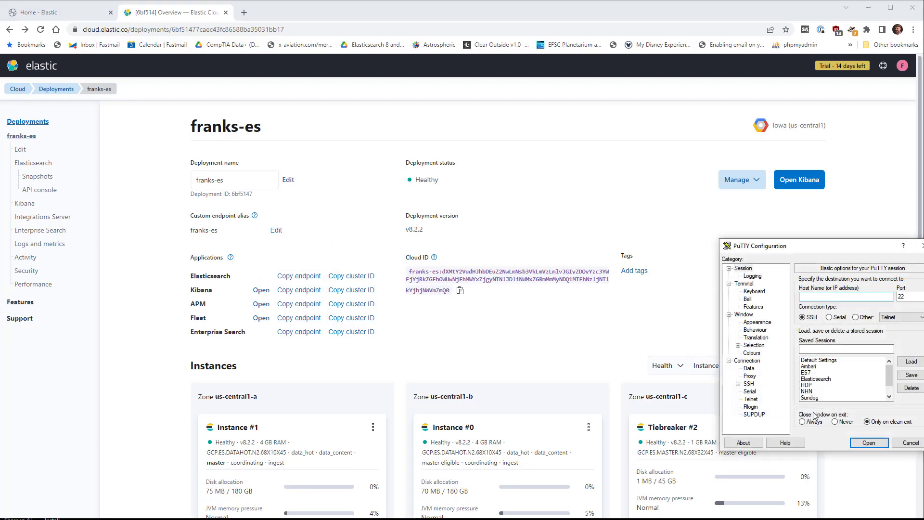
{"action": "left_click", "coordinate": [829, 380]}
{"action": "double_click", "coordinate": [828, 380]}
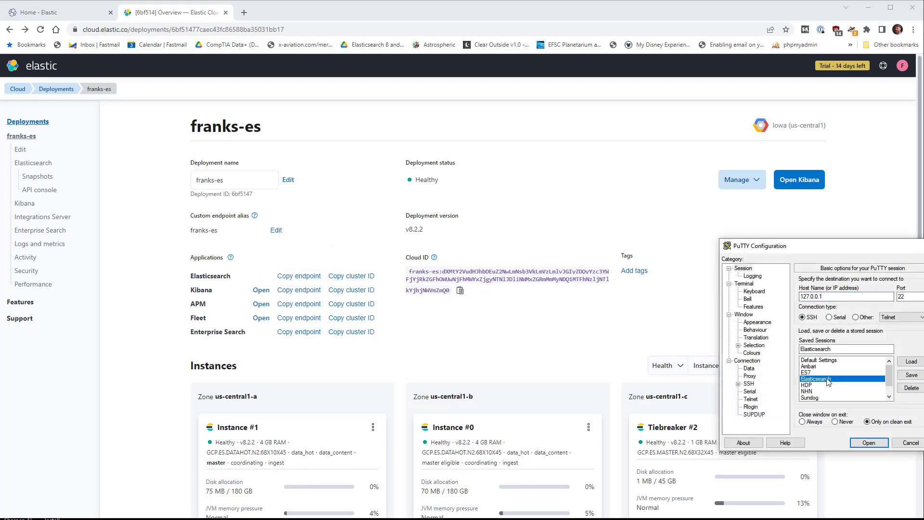
{"action": "type", "text": "student"}
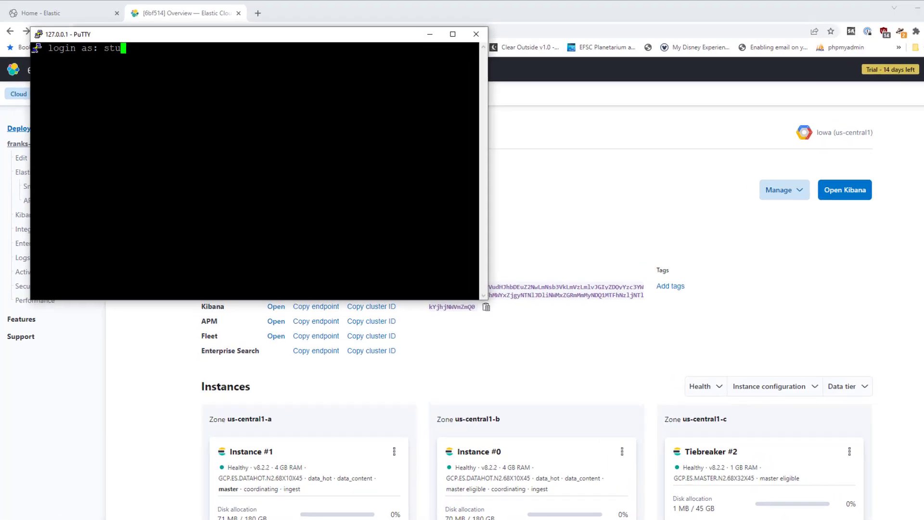
{"action": "key", "text": "Return"}
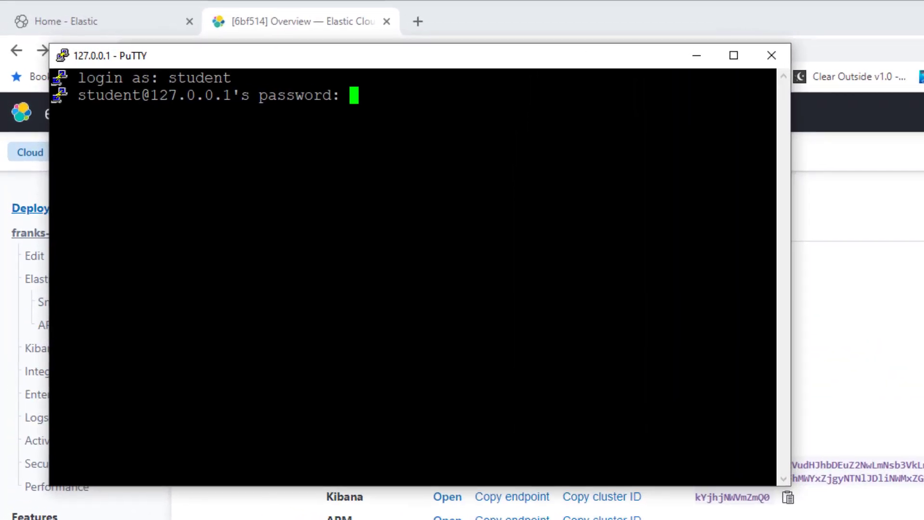
{"action": "key", "text": "Return"}
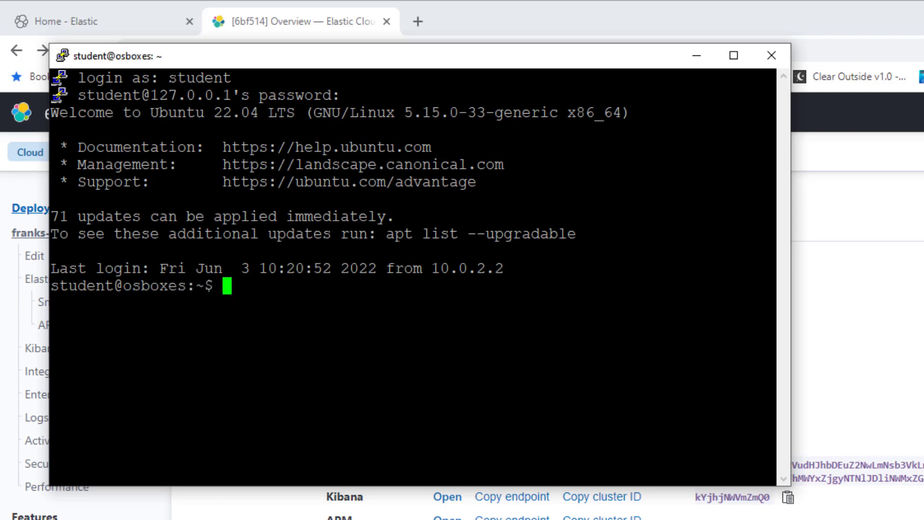
{"action": "type", "text": "curl -XGET"}
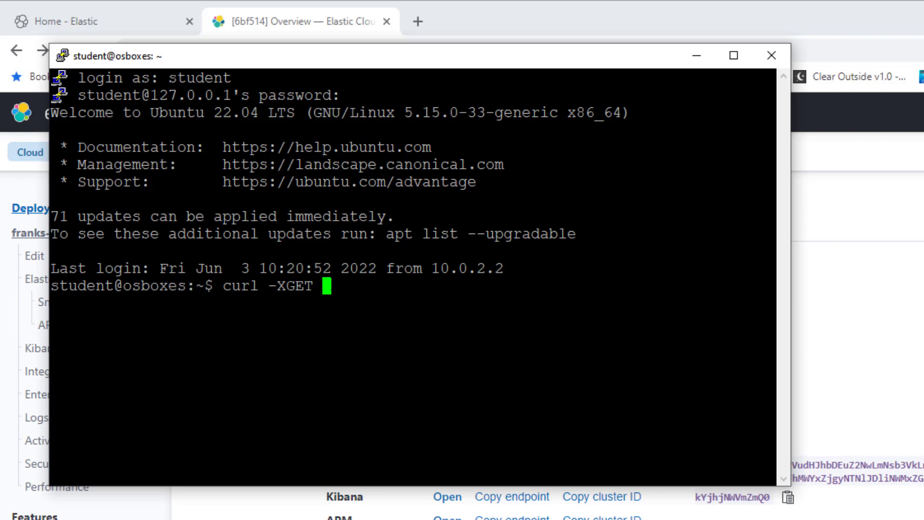
{"action": "type", "text": "https://franks-es.es.us-central1.gcp.cloud.es.io:9243"}
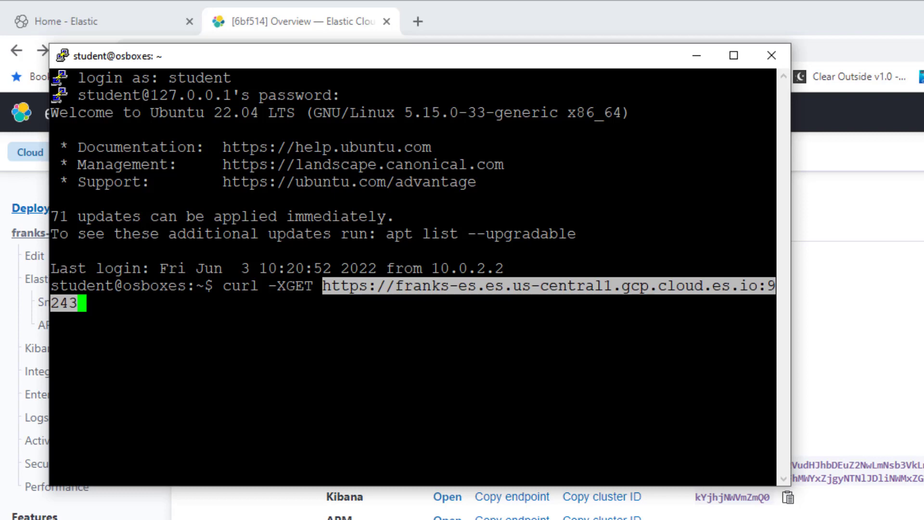
{"action": "key", "text": "Return"}
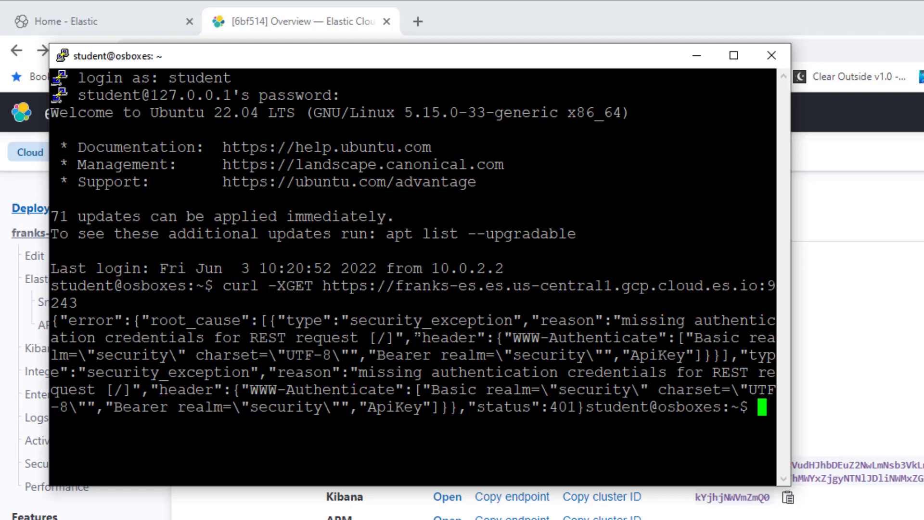
{"action": "key", "text": "Return"}
{"action": "key", "text": "Return"}
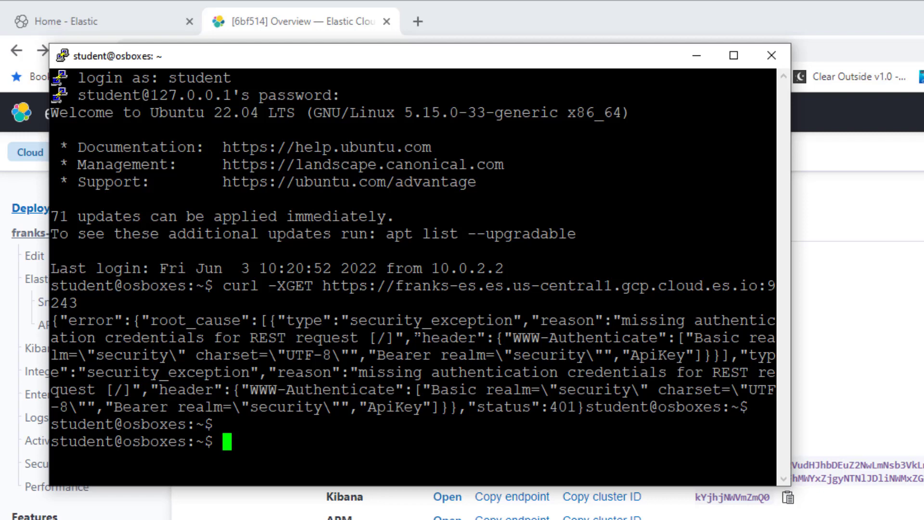
Begin a curl command with --user elastic: followed by the pasted deployment password.
{"action": "type", "text": "curl --u"}
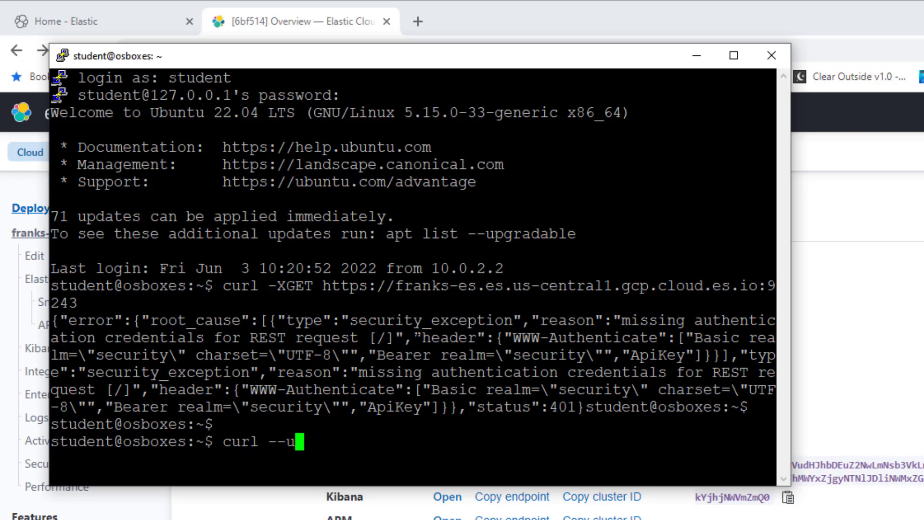
{"action": "type", "text": "ser ela"}
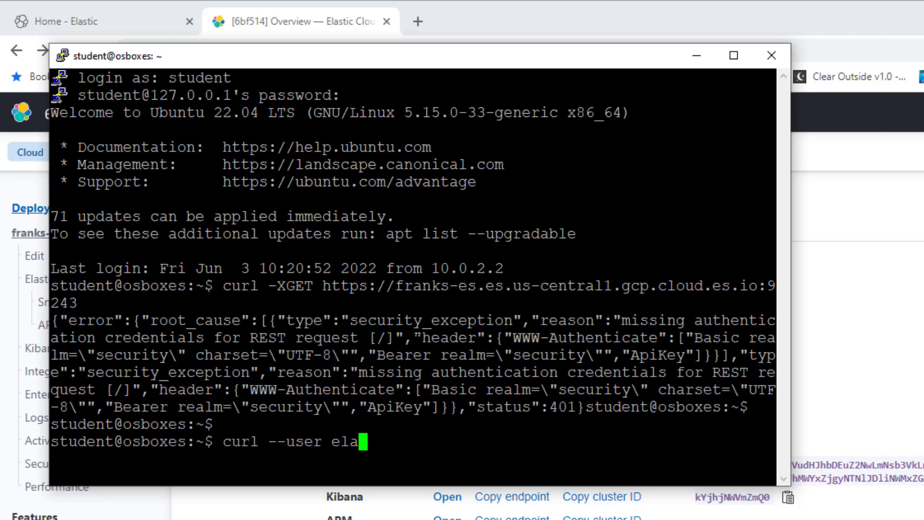
{"action": "type", "text": "stic:"}
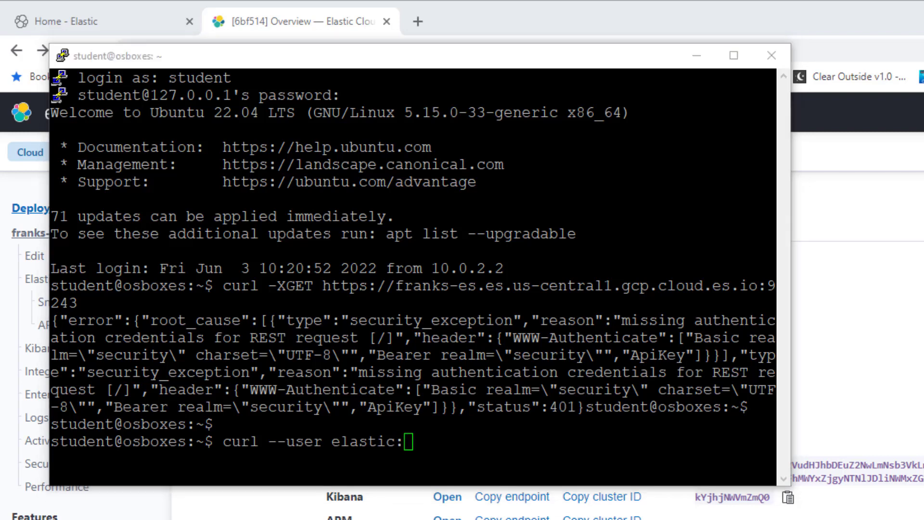
{"action": "key", "text": "shift+Insert"}
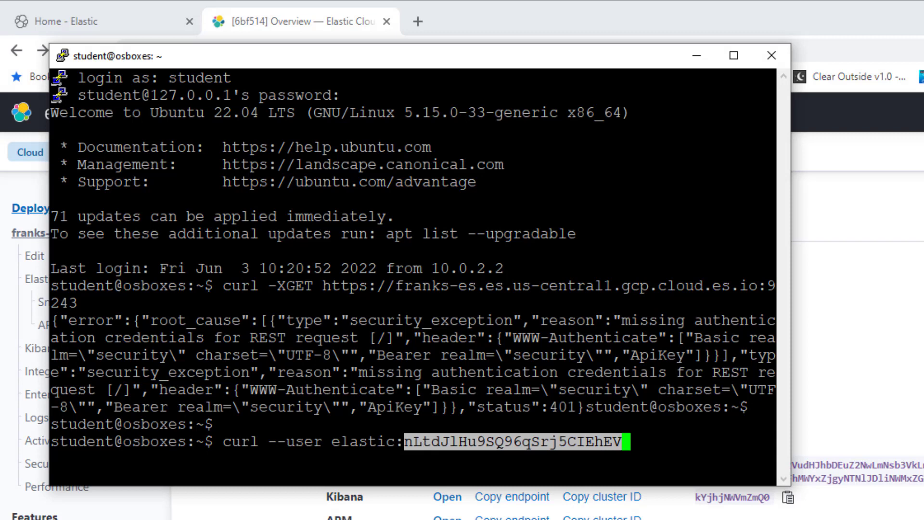
Copy the Elasticsearch endpoint from the deployment page again, append it to the authenticated curl command in the terminal and run it.
{"action": "key", "text": "alt+Tab"}
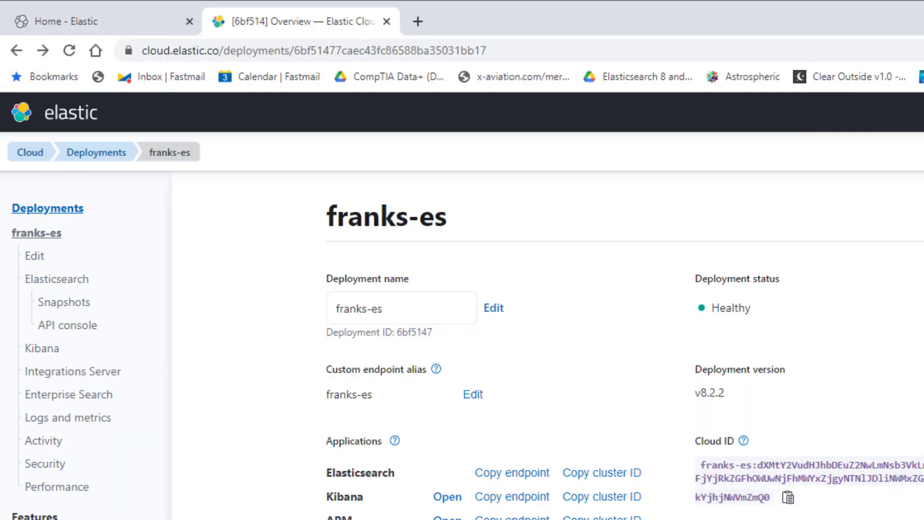
{"action": "left_click", "coordinate": [506, 478]}
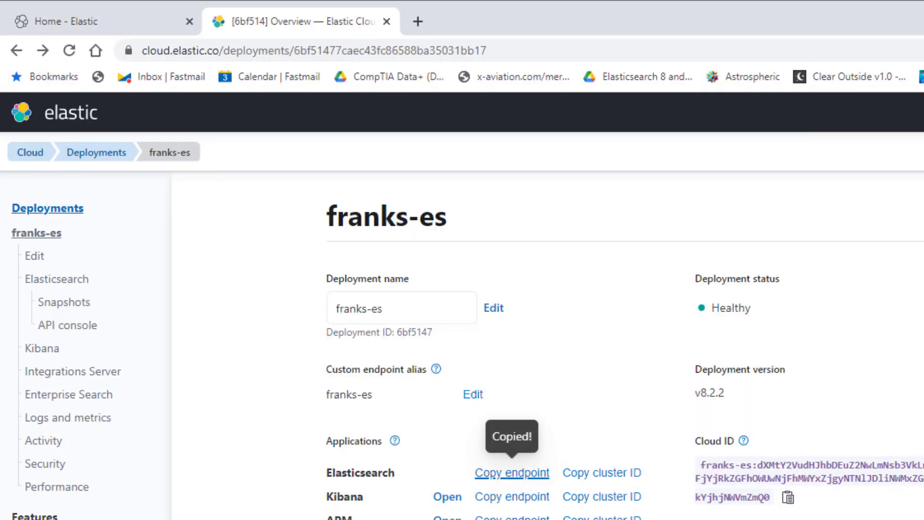
{"action": "key", "text": "alt+Tab"}
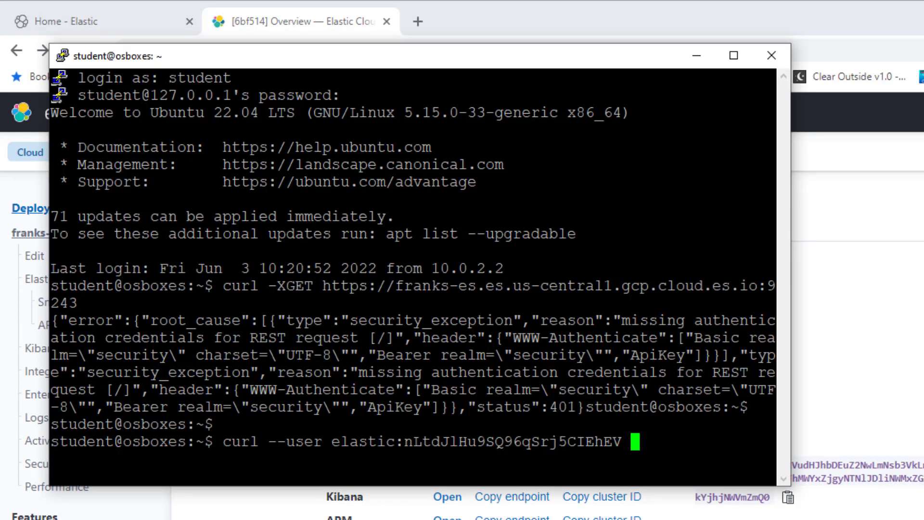
{"action": "right_click", "coordinate": [655, 447]}
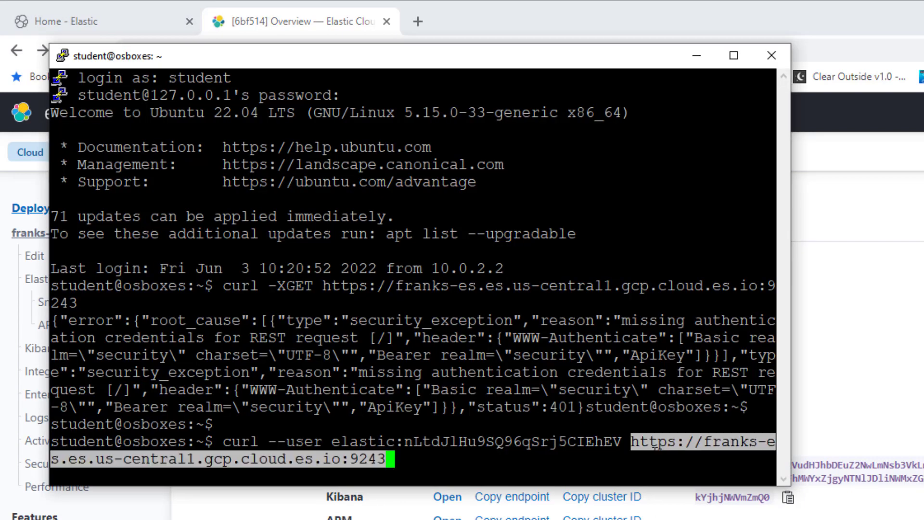
{"action": "key", "text": "Left"}
{"action": "key", "text": "Left"}
{"action": "key", "text": "Left"}
{"action": "key", "text": "Left"}
{"action": "key", "text": "Left"}
{"action": "key", "text": "Left"}
{"action": "key", "text": "Left"}
{"action": "key", "text": "Left"}
{"action": "key", "text": "Left"}
{"action": "key", "text": "Left"}
{"action": "key", "text": "Left"}
{"action": "key", "text": "Left"}
{"action": "key", "text": "Left"}
{"action": "key", "text": "Left"}
{"action": "key", "text": "Left"}
{"action": "key", "text": "Left"}
{"action": "key", "text": "Left"}
{"action": "key", "text": "Left"}
{"action": "key", "text": "Left"}
{"action": "key", "text": "Left"}
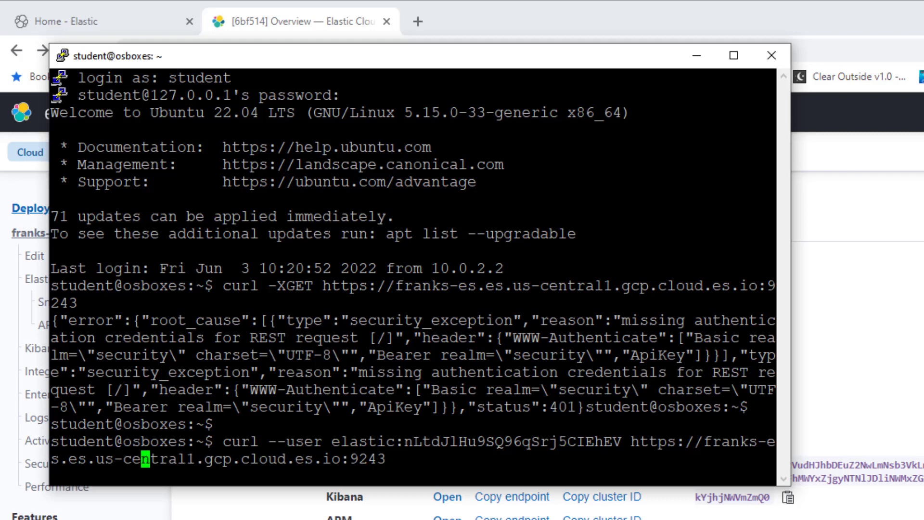
{"action": "key", "text": "Left"}
{"action": "key", "text": "Left"}
{"action": "key", "text": "Left"}
{"action": "key", "text": "Left"}
{"action": "key", "text": "Left"}
{"action": "key", "text": "Left"}
{"action": "key", "text": "Left"}
{"action": "key", "text": "Left"}
{"action": "key", "text": "Left"}
{"action": "key", "text": "Left"}
{"action": "key", "text": "Left"}
{"action": "key", "text": "Left"}
{"action": "key", "text": "Left"}
{"action": "key", "text": "Left"}
{"action": "key", "text": "Left"}
{"action": "key", "text": "Left"}
{"action": "key", "text": "Left"}
{"action": "key", "text": "Left"}
{"action": "key", "text": "Left"}
{"action": "key", "text": "Left"}
{"action": "key", "text": "Return"}
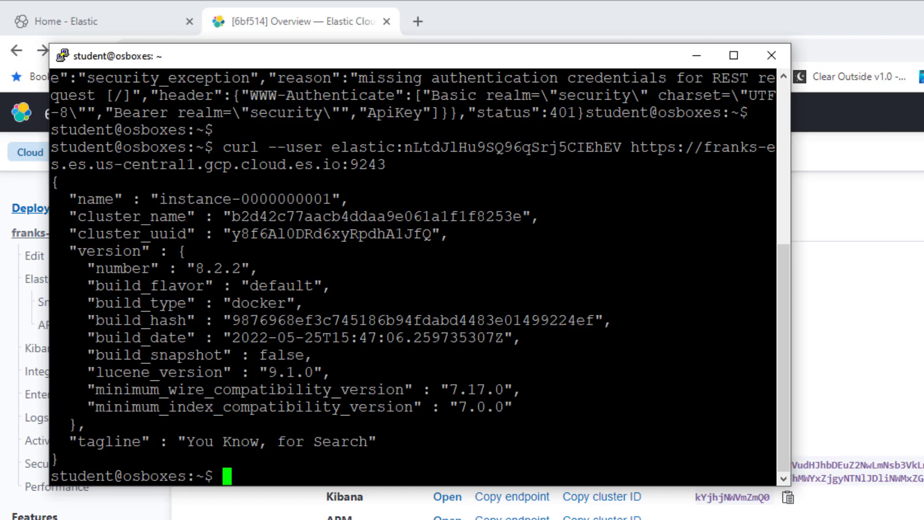
End the terminal session with exit and open the deployments list in Elastic Cloud.
{"action": "type", "text": "exit"}
{"action": "key", "text": "Return"}
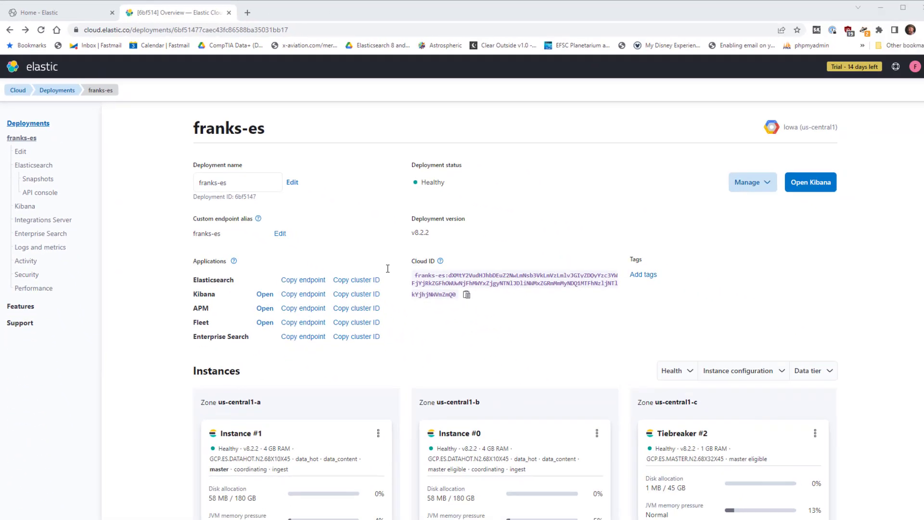
{"action": "left_click", "coordinate": [18, 92]}
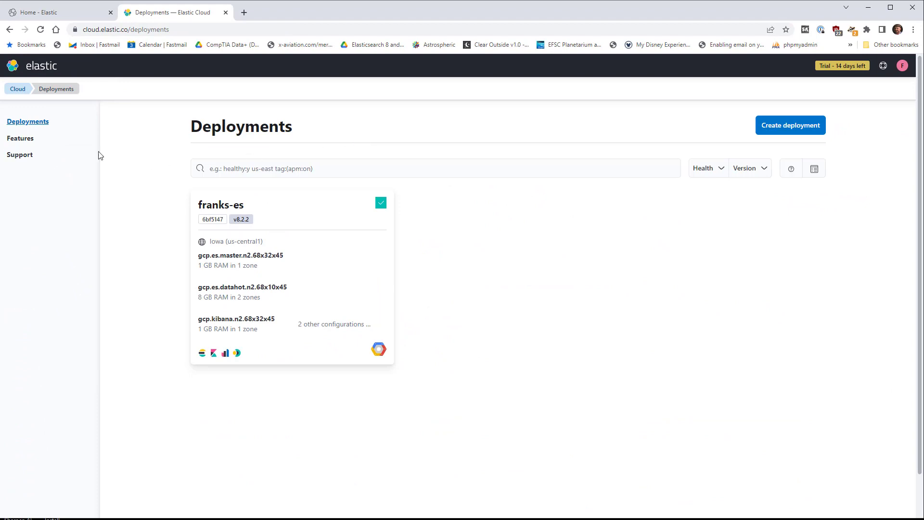
Open the franks-es deployment's management page from the cloud home page and permanently delete the deployment, entering franks-es as confirmation.
{"action": "left_click", "coordinate": [18, 88]}
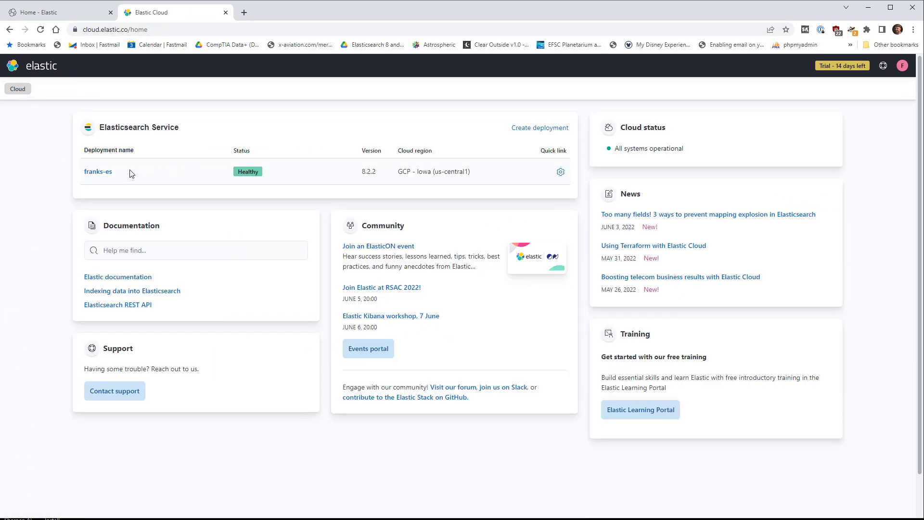
{"action": "left_click", "coordinate": [562, 172]}
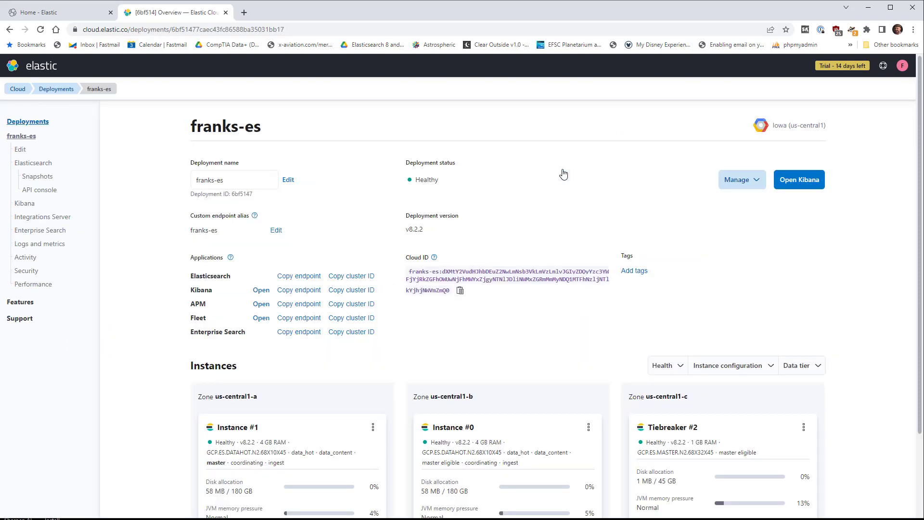
{"action": "left_click", "coordinate": [737, 179]}
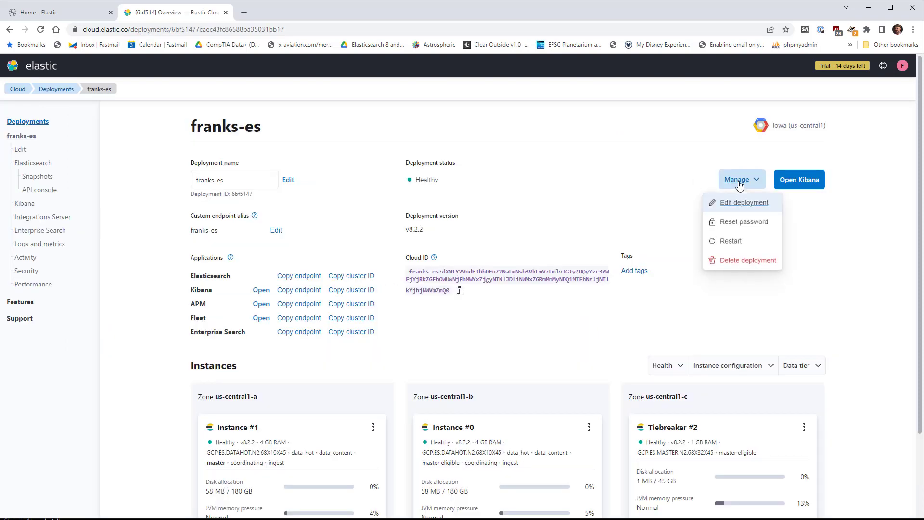
{"action": "left_click", "coordinate": [747, 262]}
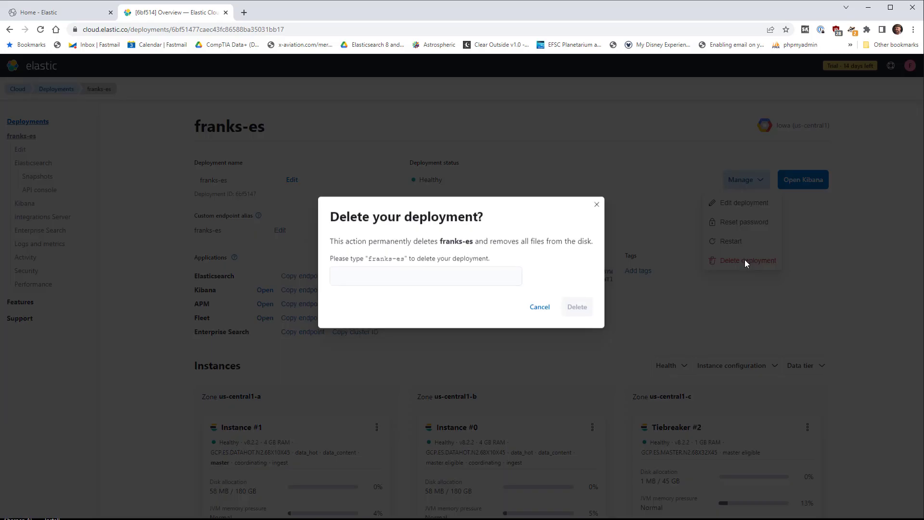
{"action": "left_click", "coordinate": [432, 274]}
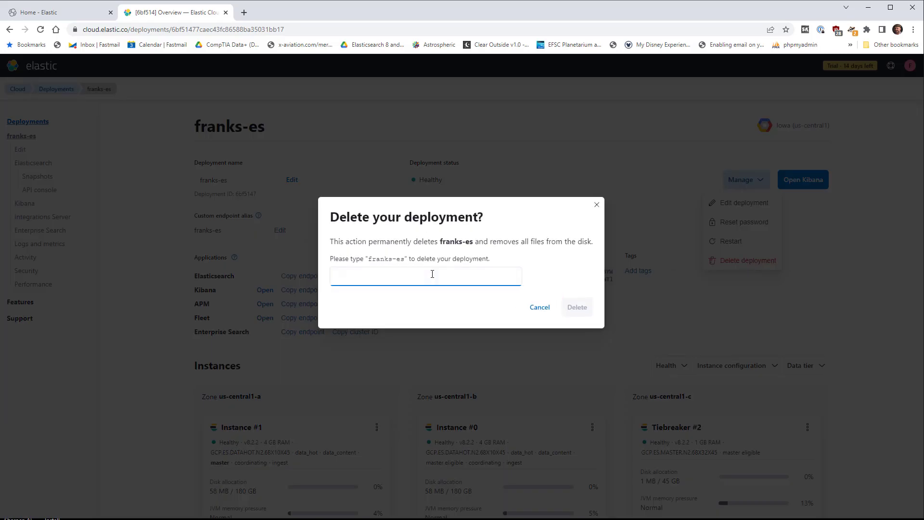
{"action": "type", "text": "franks-es"}
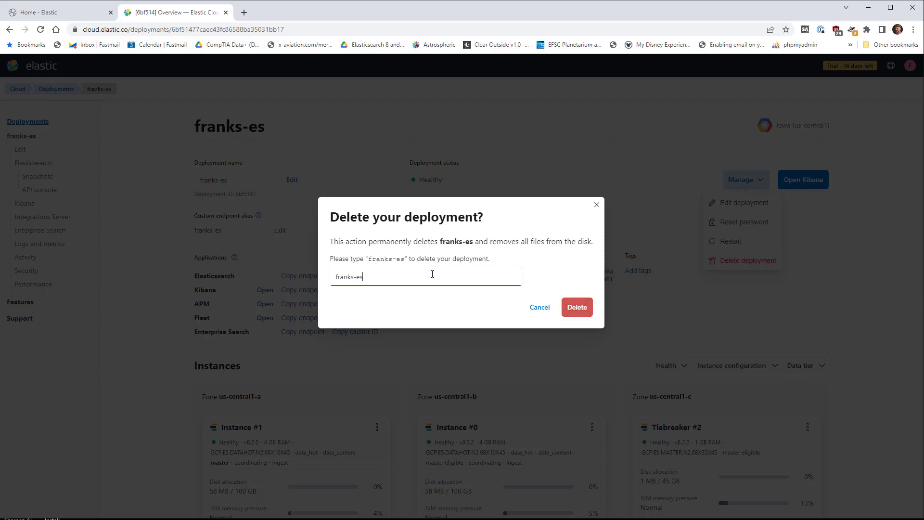
{"action": "left_click", "coordinate": [588, 314]}
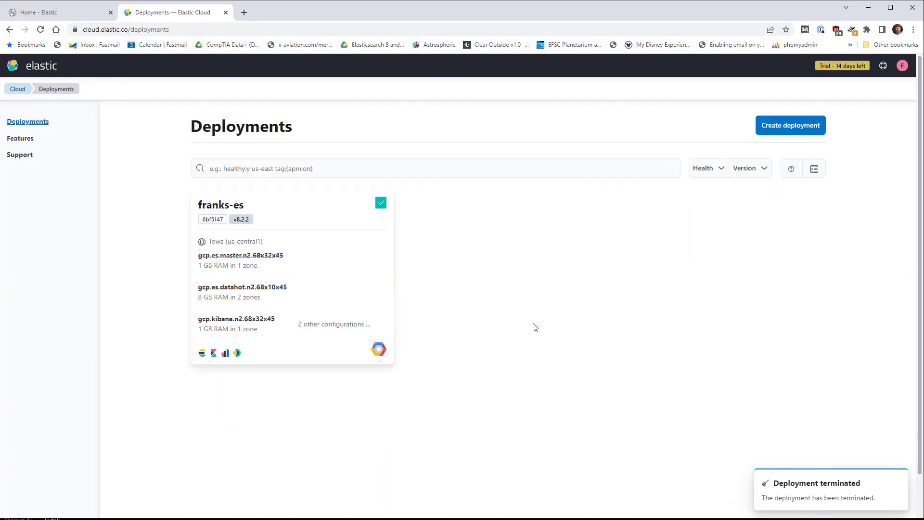